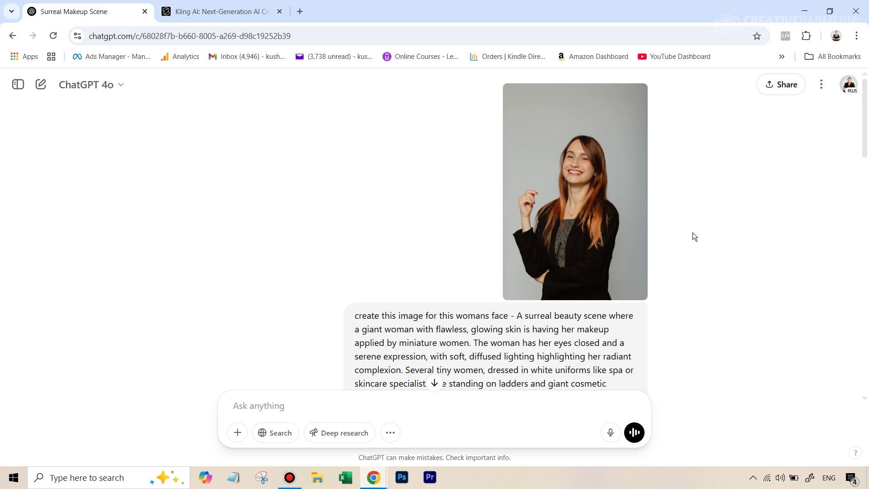
# Step: Examine the woman's reference portrait, the surreal makeup scene prompt and the image generated from them in the ChatGPT conversation
pyautogui.scroll(-4, 693, 235)
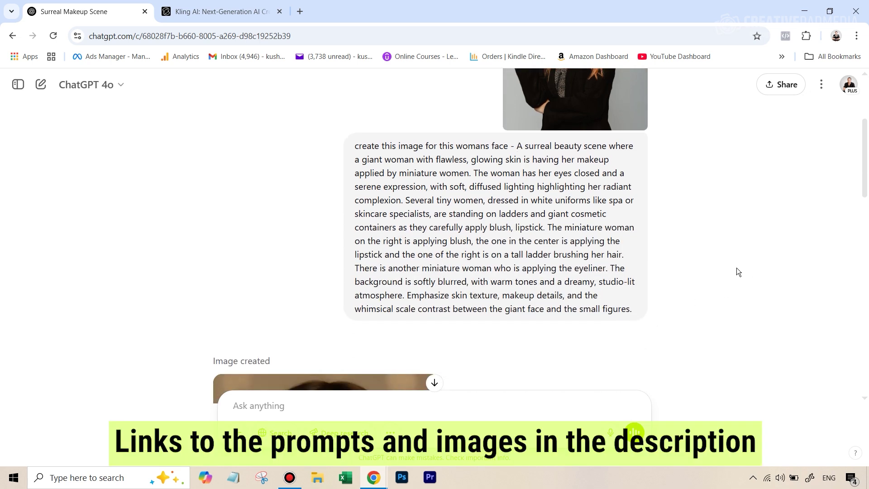
pyautogui.moveTo(505, 144)
pyautogui.scroll(3, 591, 144)
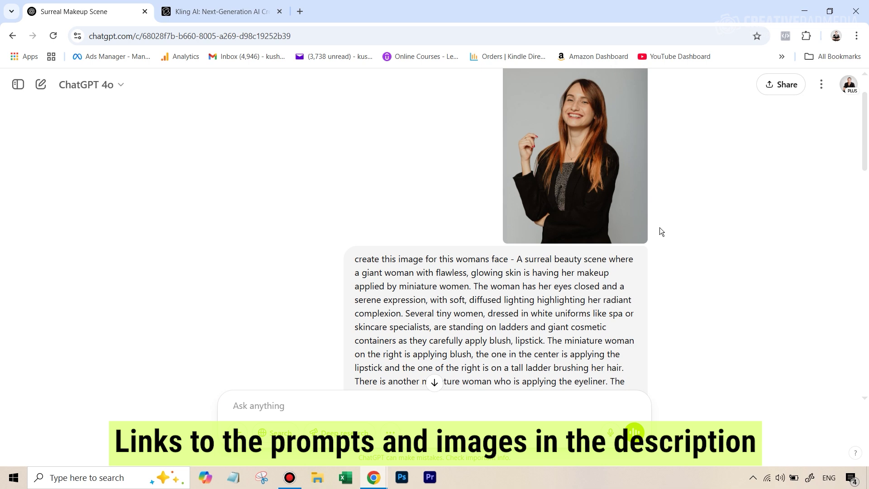
pyautogui.scroll(-1, 672, 257)
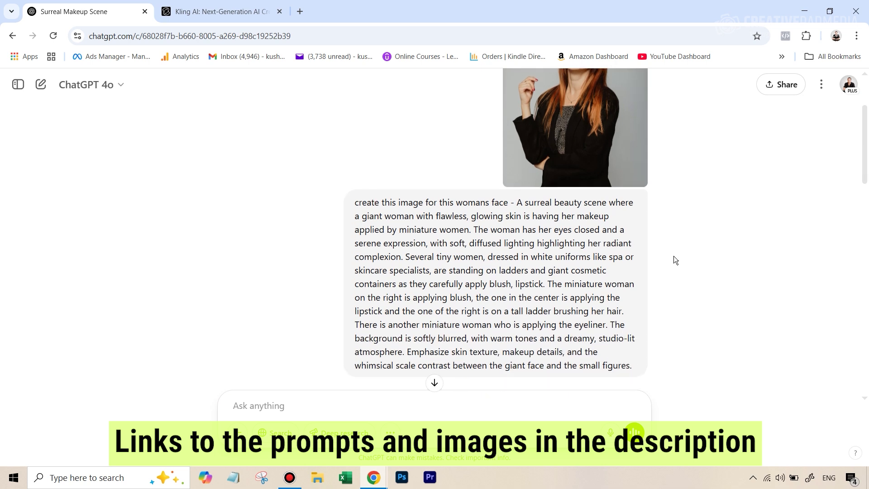
pyautogui.scroll(2, 673, 254)
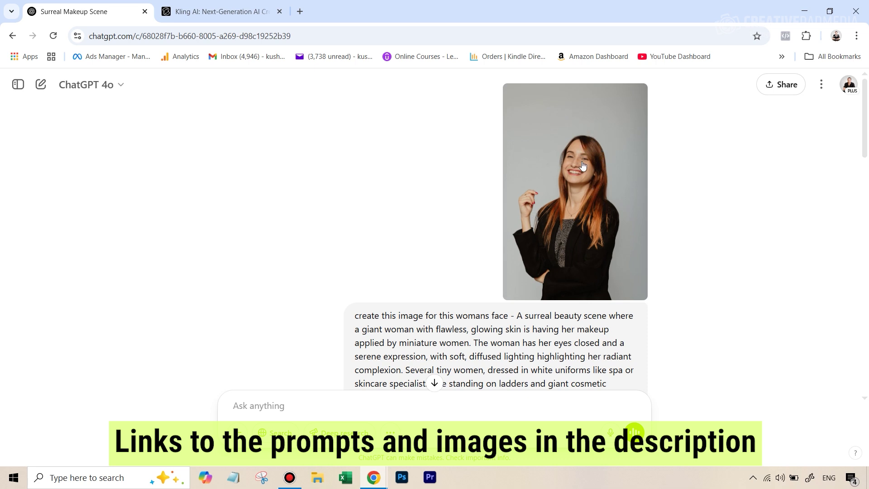
pyautogui.scroll(-2, 573, 256)
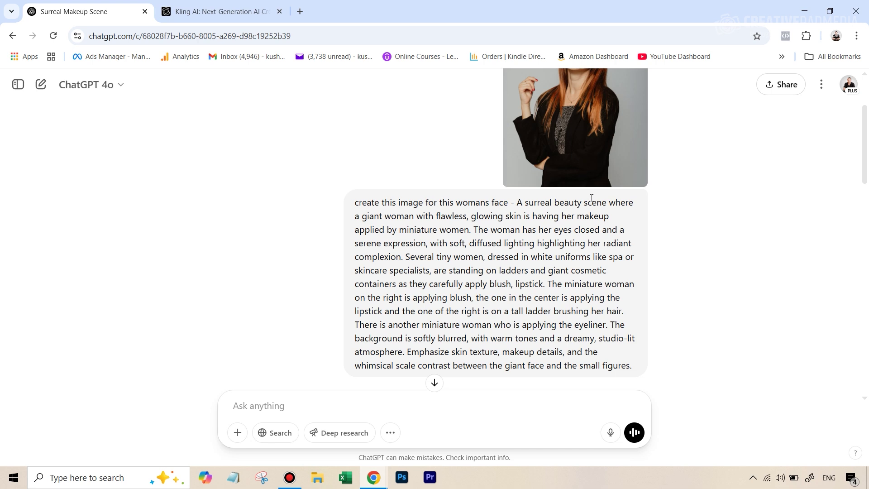
pyautogui.scroll(-1, 591, 196)
pyautogui.scroll(-10, 591, 196)
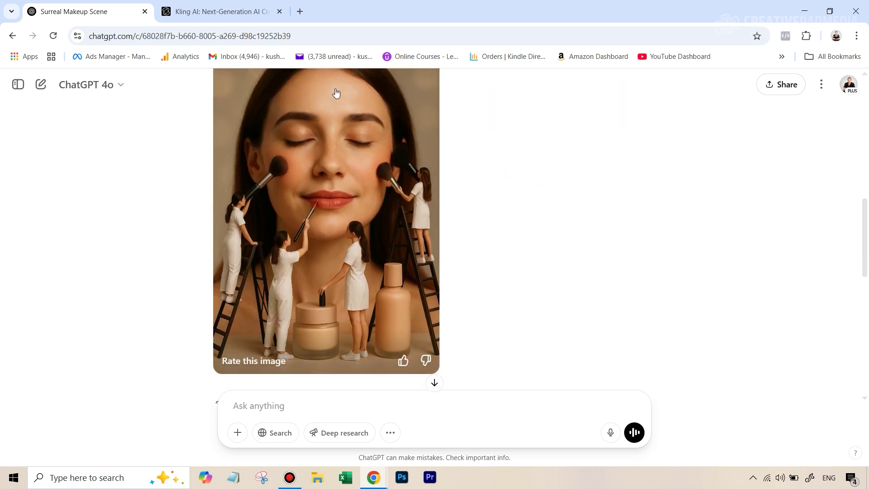
pyautogui.scroll(1, 385, 171)
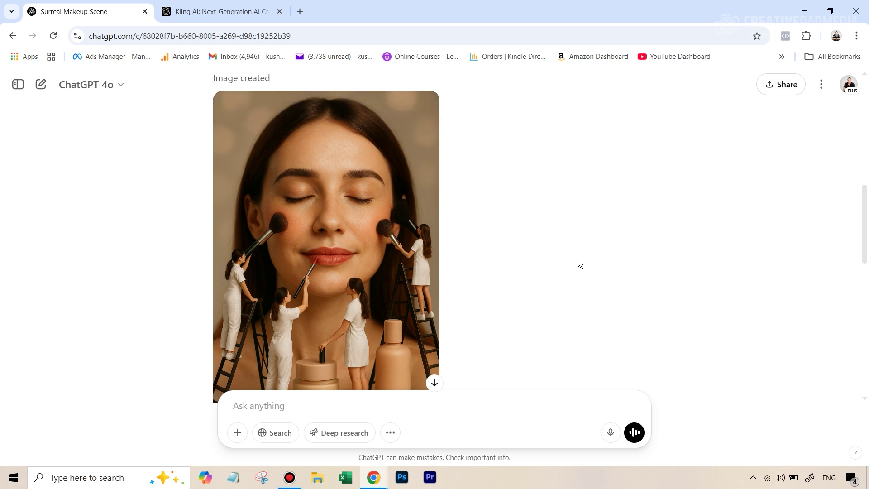
pyautogui.scroll(7, 617, 256)
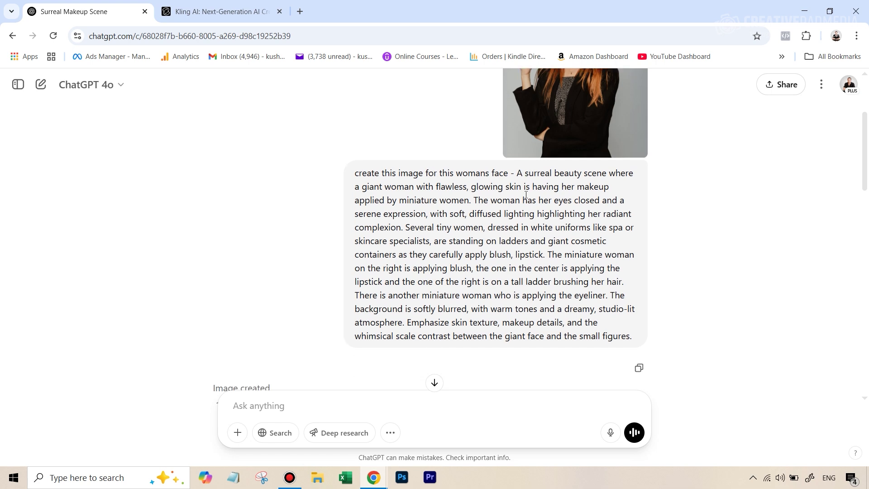
# Step: Highlight the surreal beauty scene description in the prompt, and review the generated makeup image and the Kling animation prompt chat
pyautogui.scroll(-1, 531, 181)
pyautogui.moveTo(516, 146); pyautogui.dragTo(630, 308)
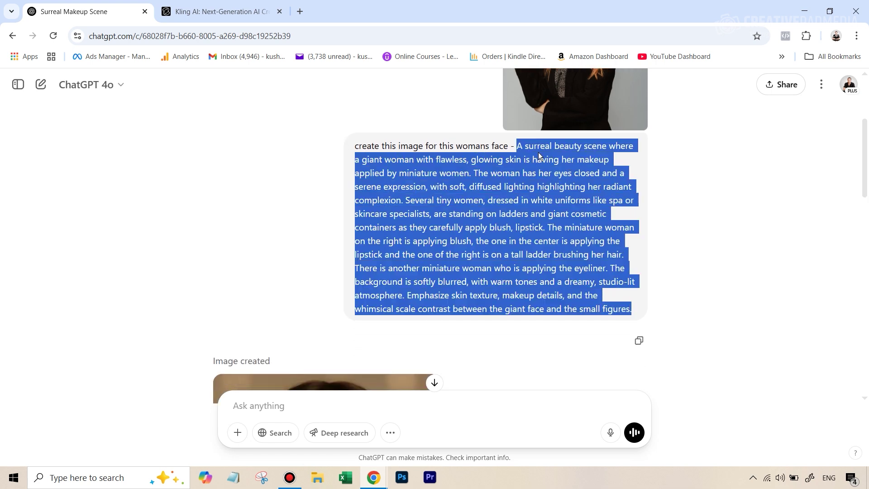
pyautogui.scroll(2, 538, 156)
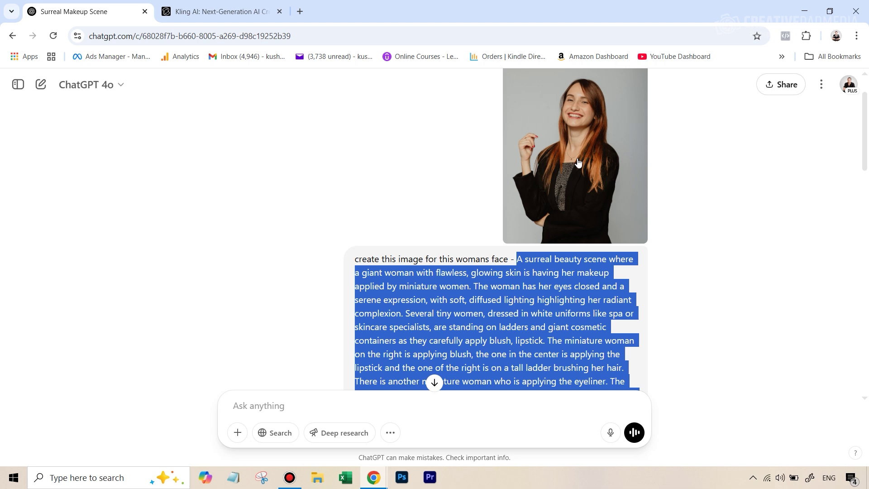
pyautogui.scroll(-2, 577, 167)
pyautogui.scroll(-6, 611, 202)
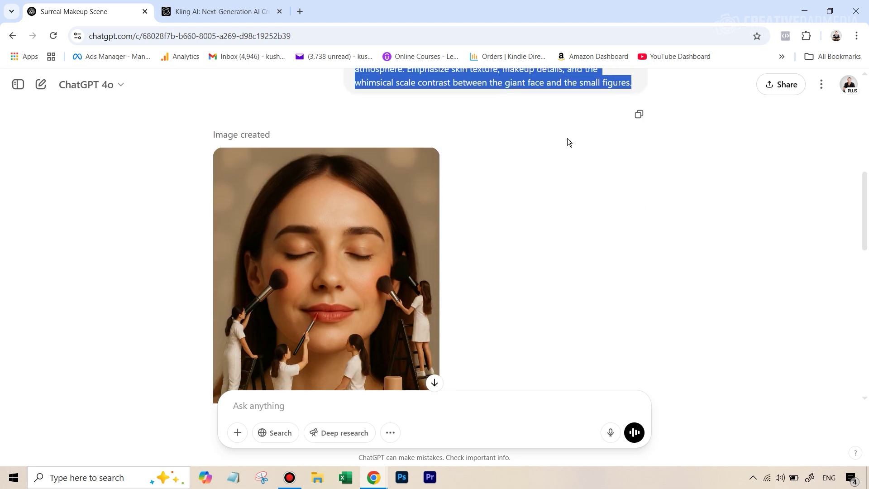
pyautogui.moveTo(290, 165)
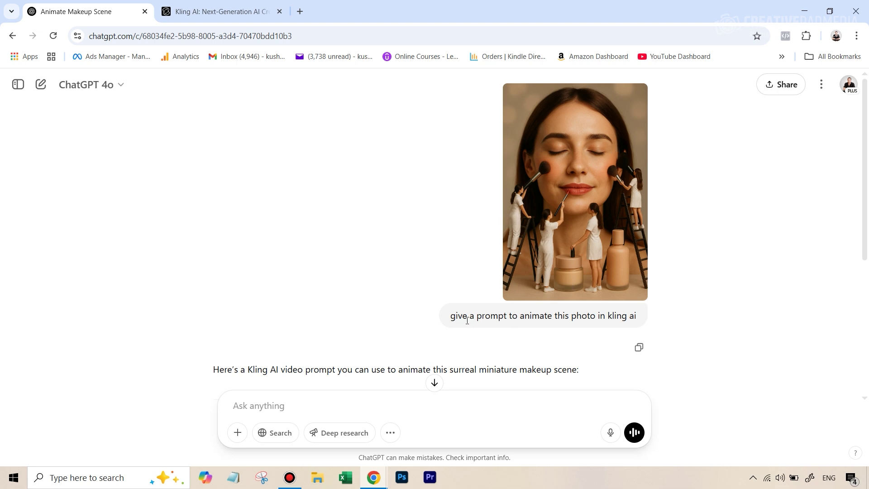
pyautogui.scroll(-4, 605, 320)
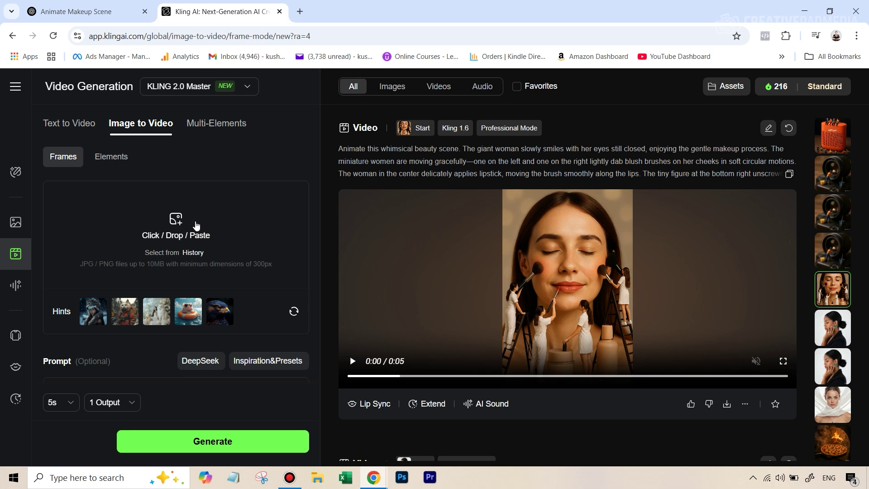
# Step: In Kling AI, choose KLING 1.6 as the video model for the image-to-video generation
pyautogui.scroll(-3, 196, 225)
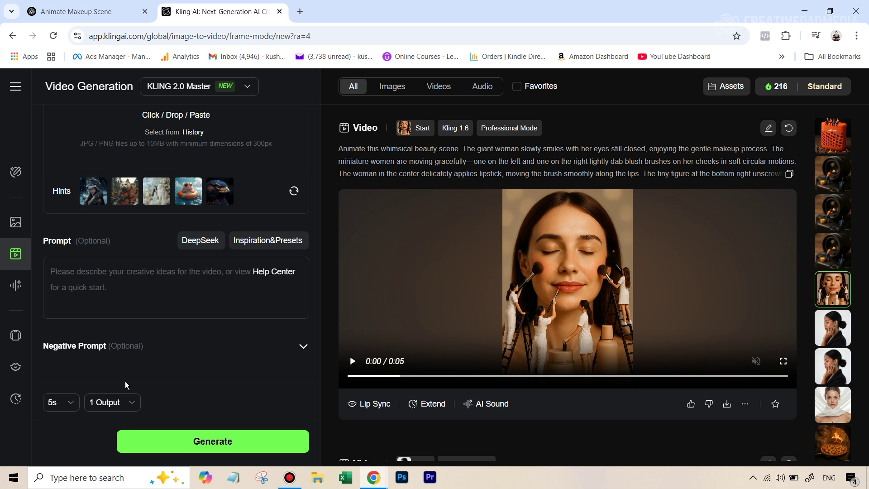
pyautogui.scroll(1, 221, 216)
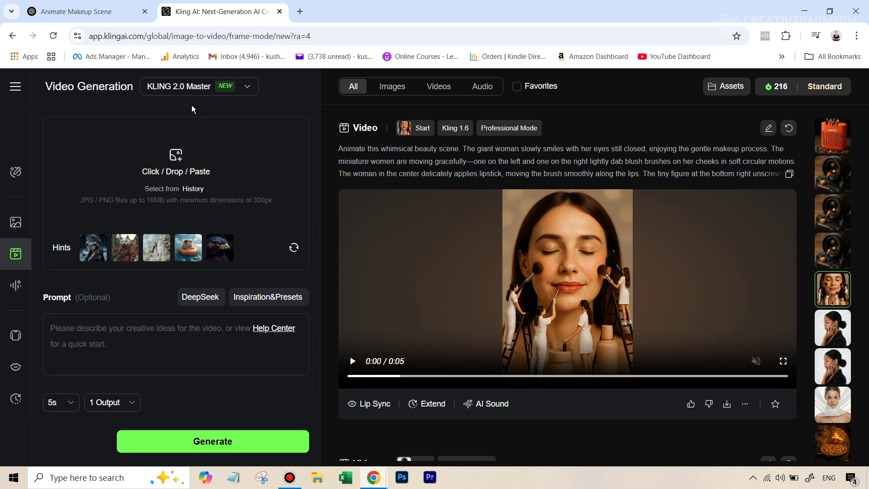
pyautogui.click(195, 88)
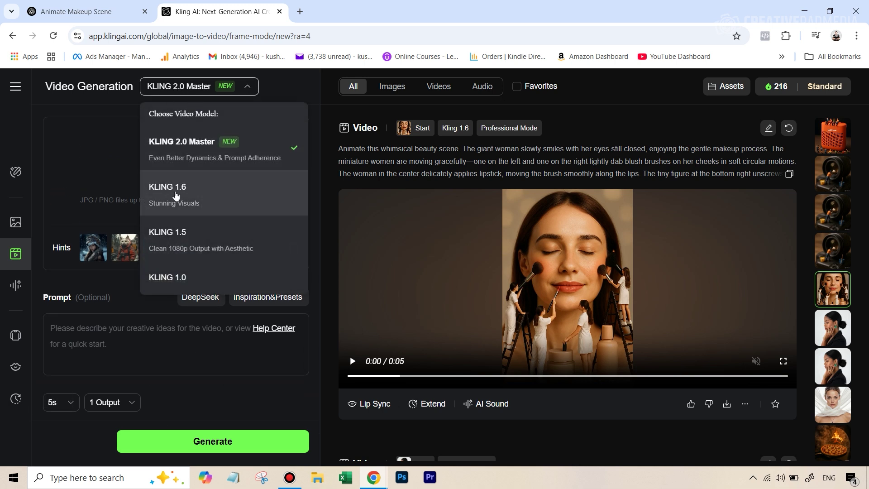
pyautogui.click(171, 193)
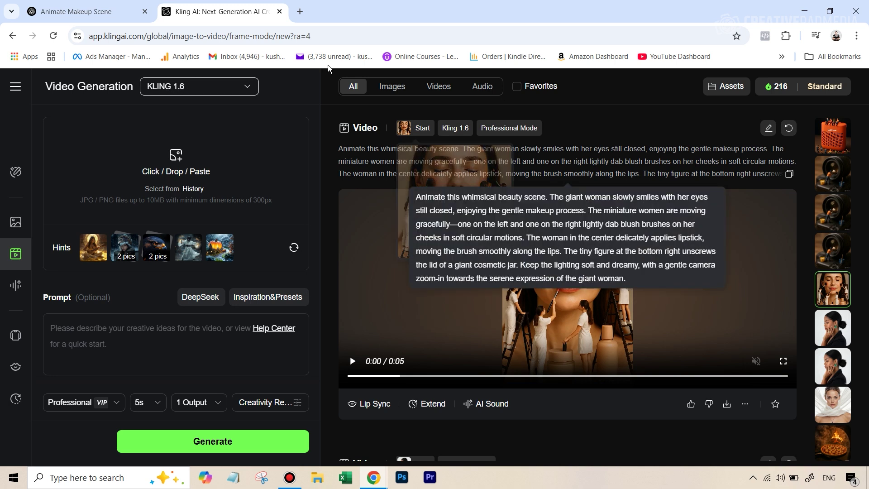
# Step: Look over the available video models and the Standard and Professional generation modes without changing the selection
pyautogui.click(212, 92)
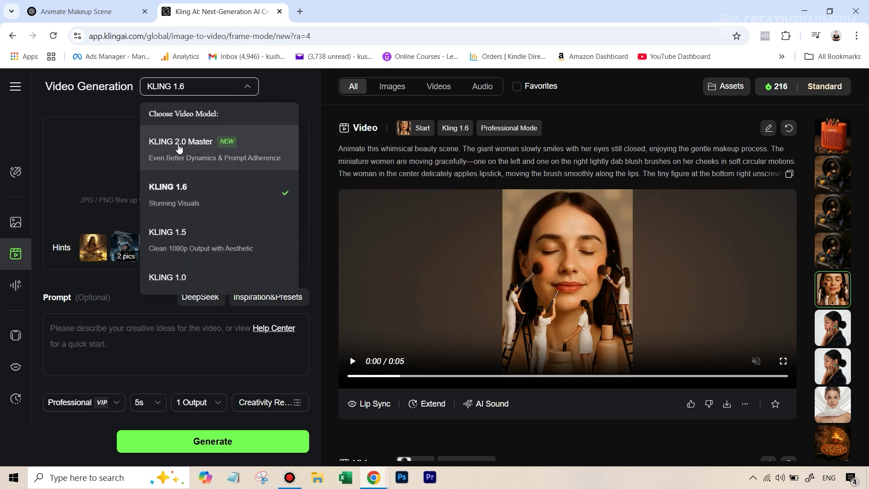
pyautogui.click(287, 78)
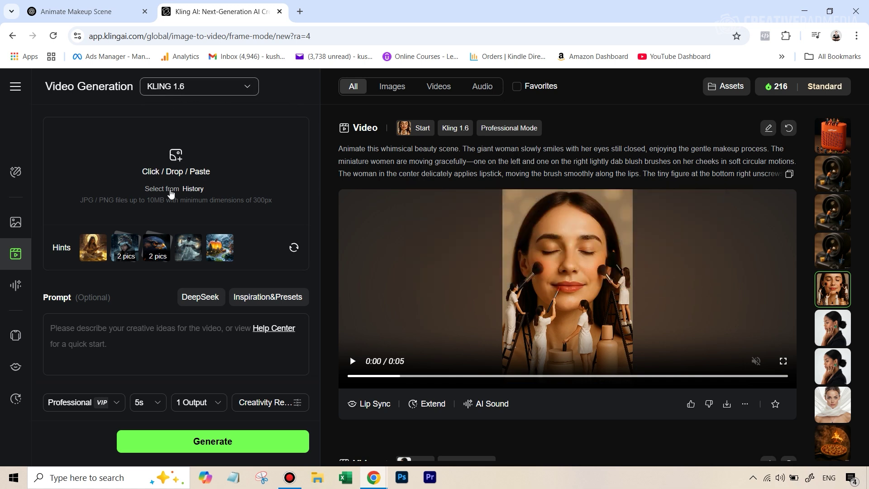
pyautogui.scroll(-3, 166, 200)
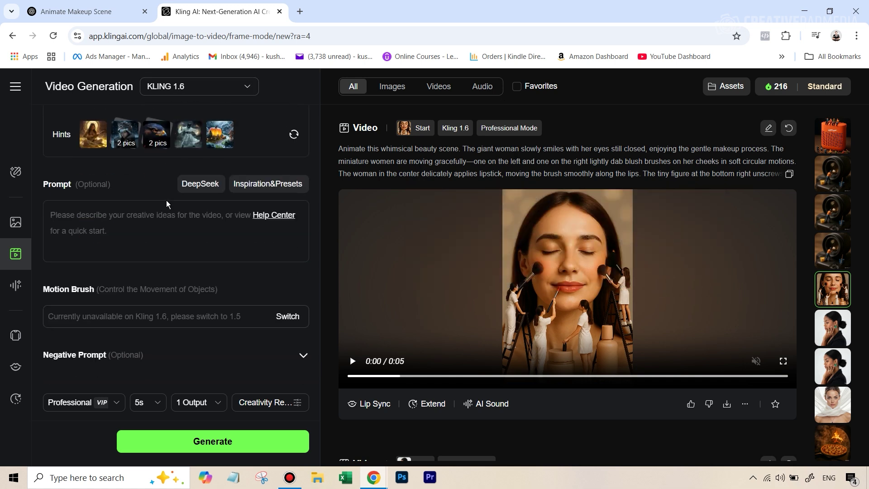
pyautogui.click(72, 404)
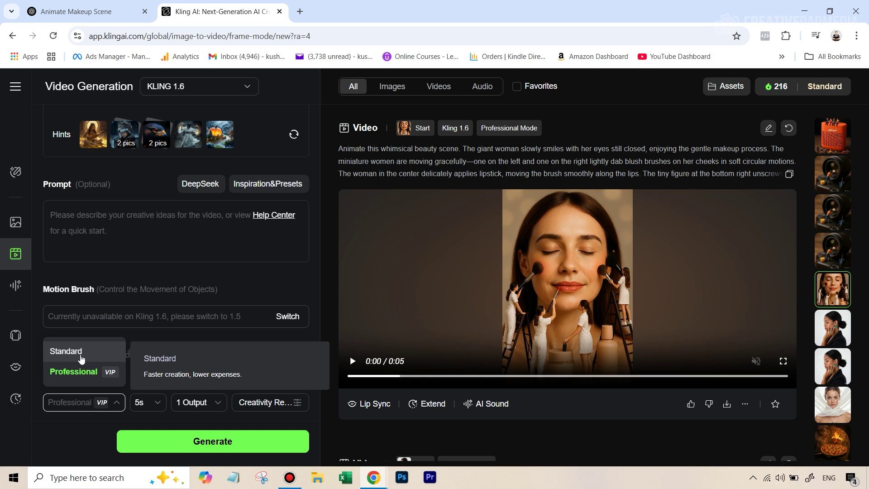
pyautogui.click(71, 426)
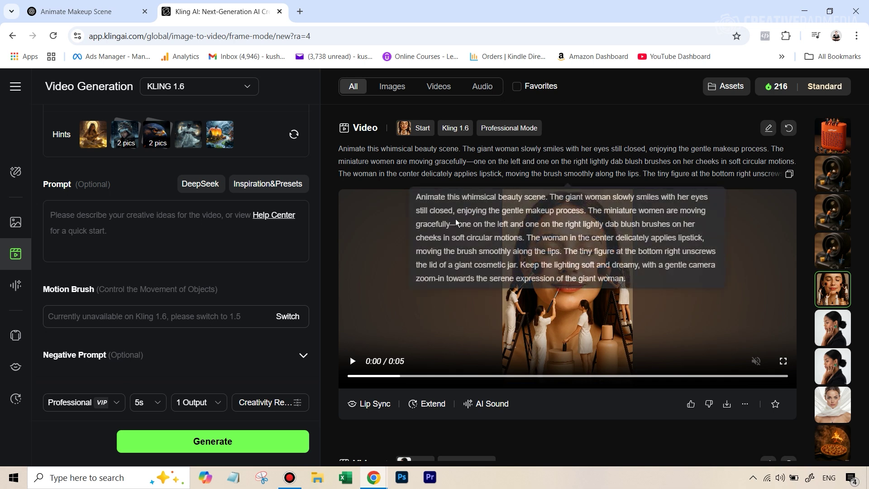
# Step: Play short stretches of the generated makeup video in its preview, pausing between them
pyautogui.click(720, 285)
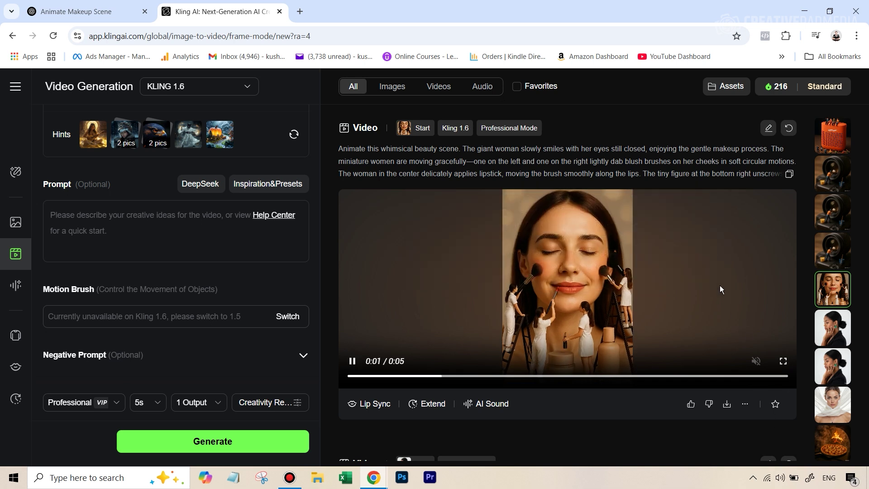
pyautogui.click(720, 285)
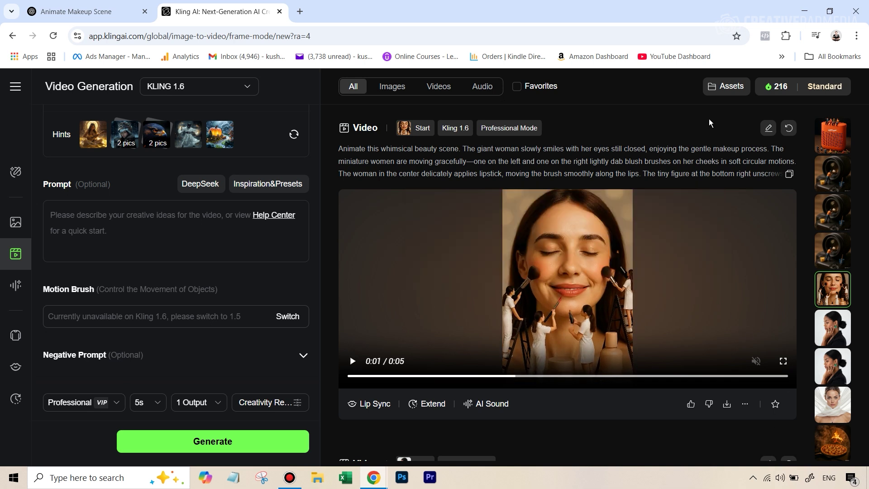
pyautogui.click(642, 304)
pyautogui.click(643, 304)
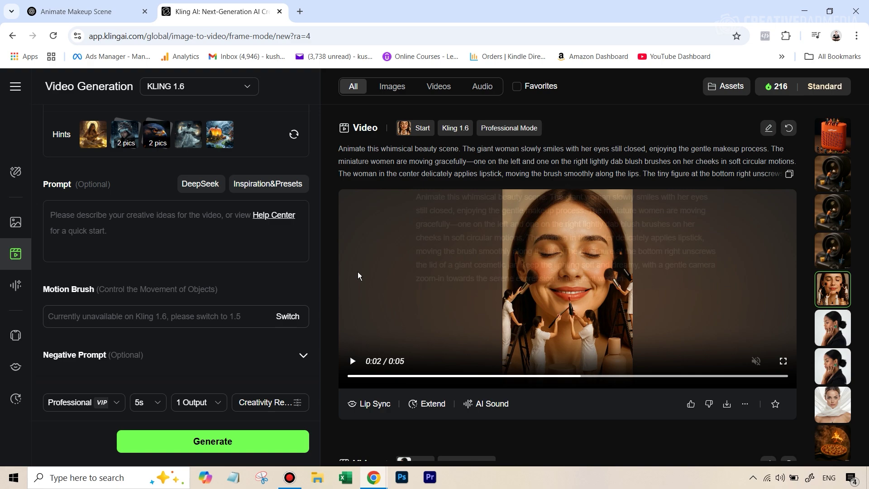
# Step: Watch the generated makeup video in full screen, return to the normal view and pause playback
pyautogui.click(784, 362)
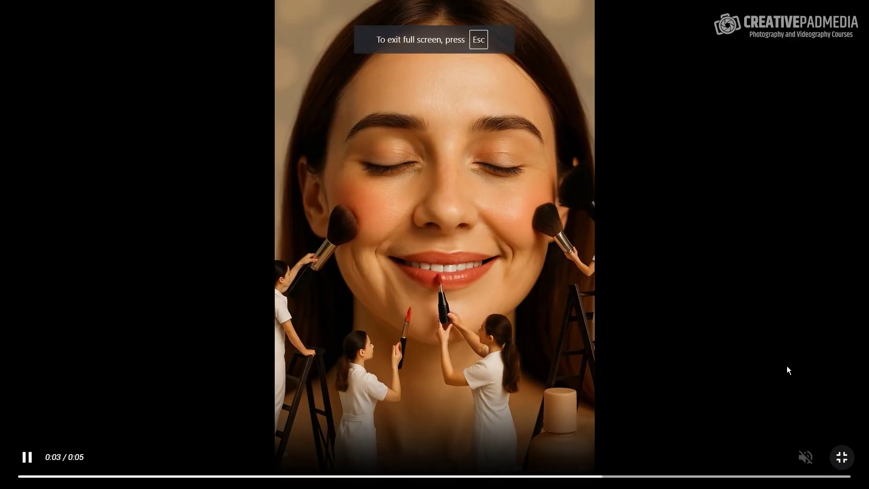
pyautogui.click(49, 477)
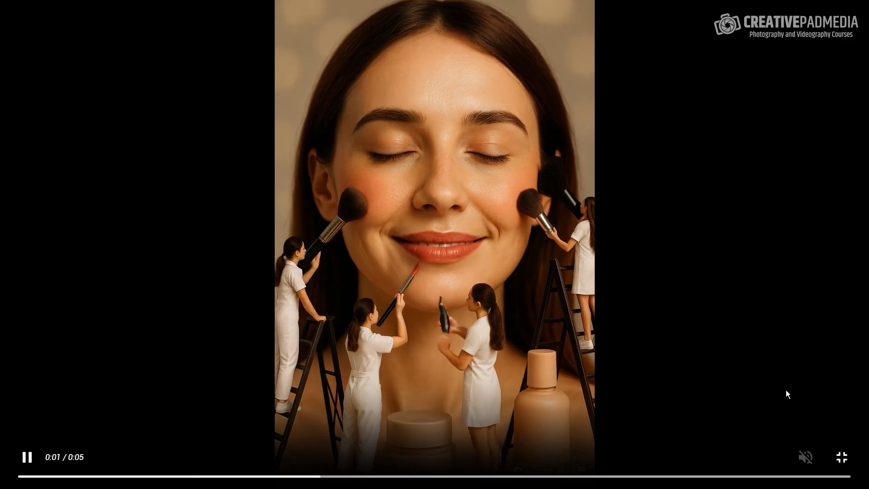
pyautogui.click(842, 457)
pyautogui.click(597, 245)
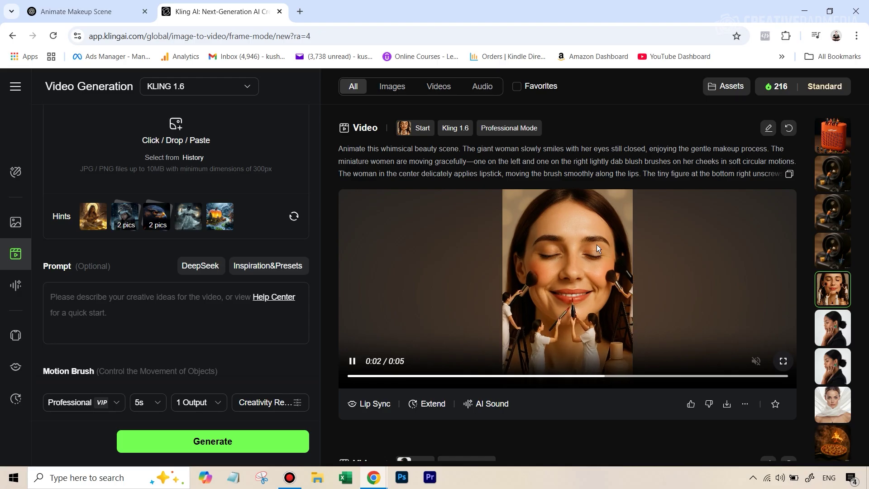
pyautogui.click(476, 244)
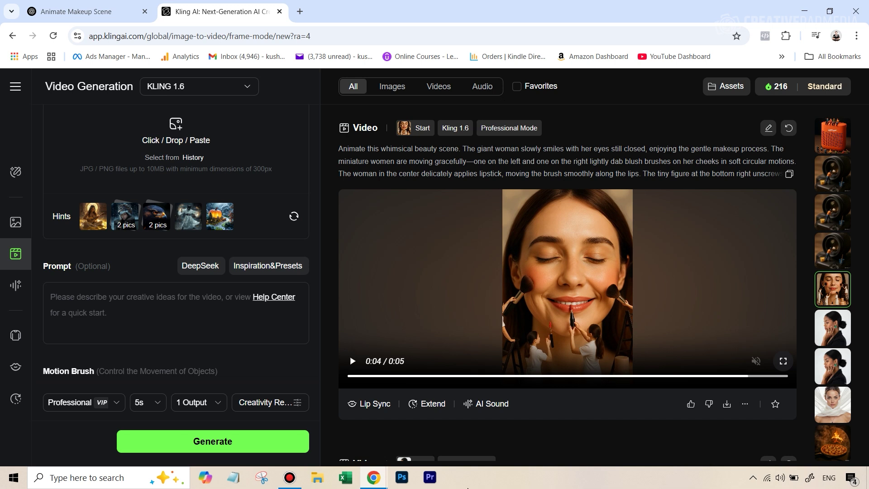
pyautogui.click(566, 247)
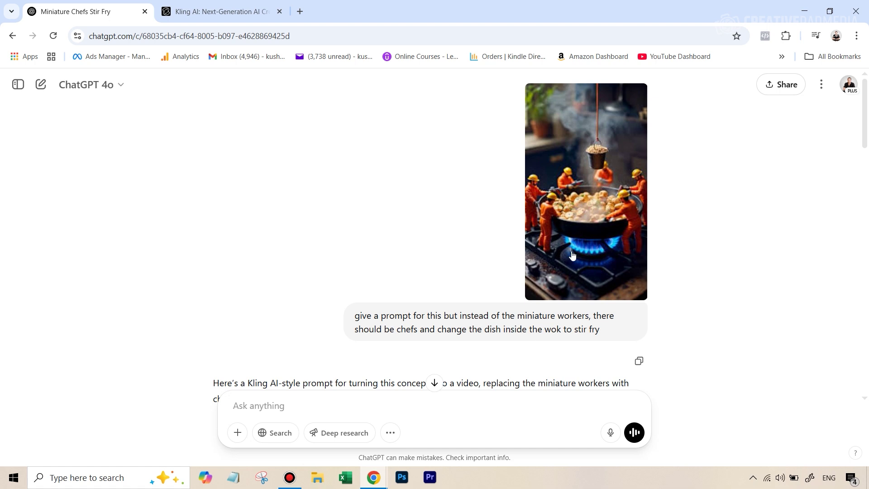
# Step: Review the miniature chefs stir-fry chat in ChatGPT, including the prompts, the generated wok image and the follow-up request about scale
pyautogui.scroll(-3, 572, 256)
pyautogui.scroll(-3, 544, 223)
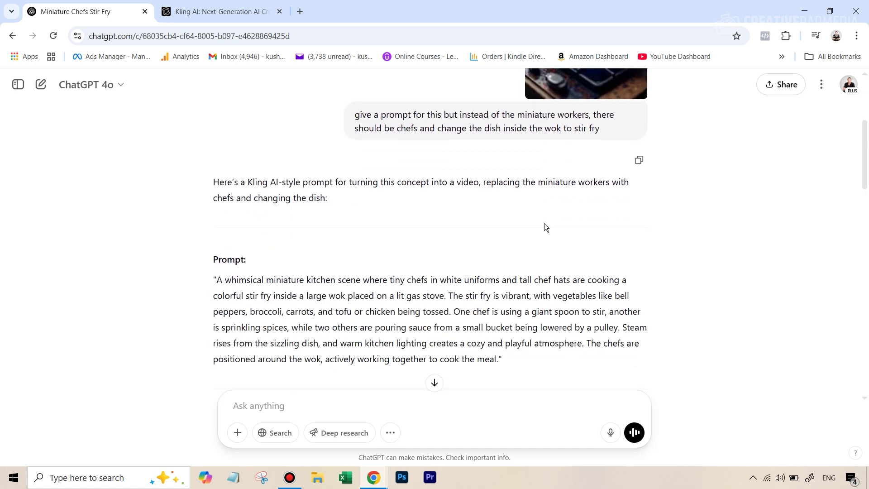
pyautogui.scroll(-1, 423, 245)
pyautogui.scroll(-3, 290, 212)
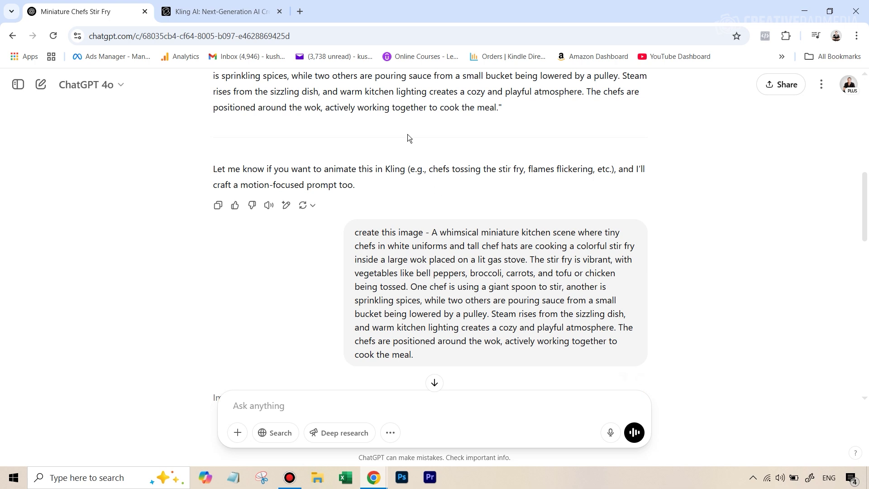
pyautogui.scroll(1, 421, 204)
pyautogui.scroll(-1, 439, 287)
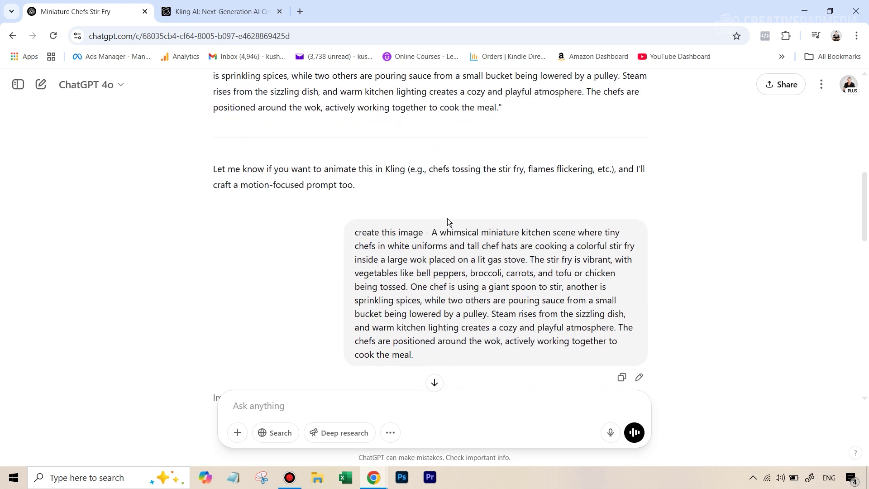
pyautogui.scroll(-6, 511, 319)
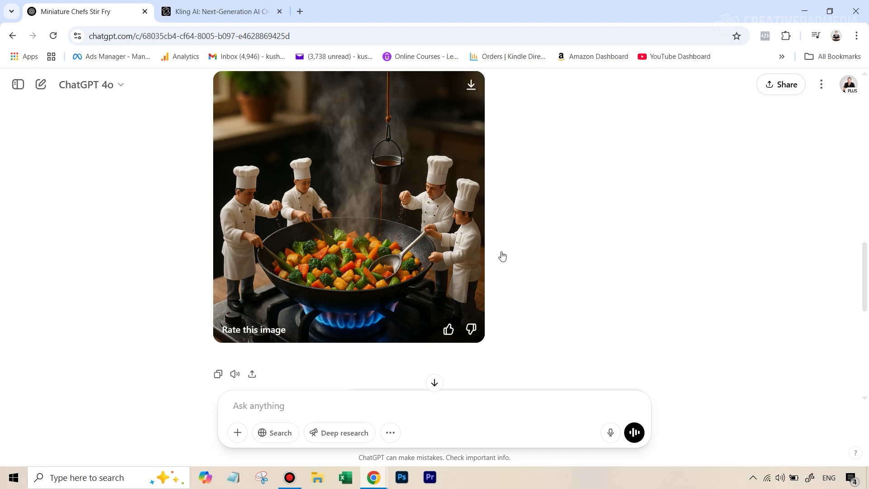
pyautogui.scroll(-5, 656, 245)
pyautogui.scroll(-2, 657, 244)
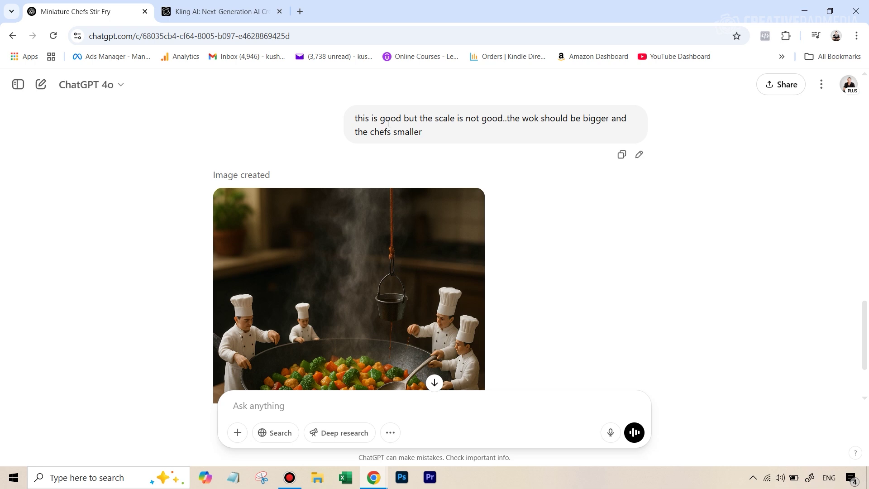
# Step: Review the revised miniature chefs images and prompts in the ChatGPT chats, including the requests for a bigger wok and chefs on a ladder
pyautogui.scroll(-3, 434, 124)
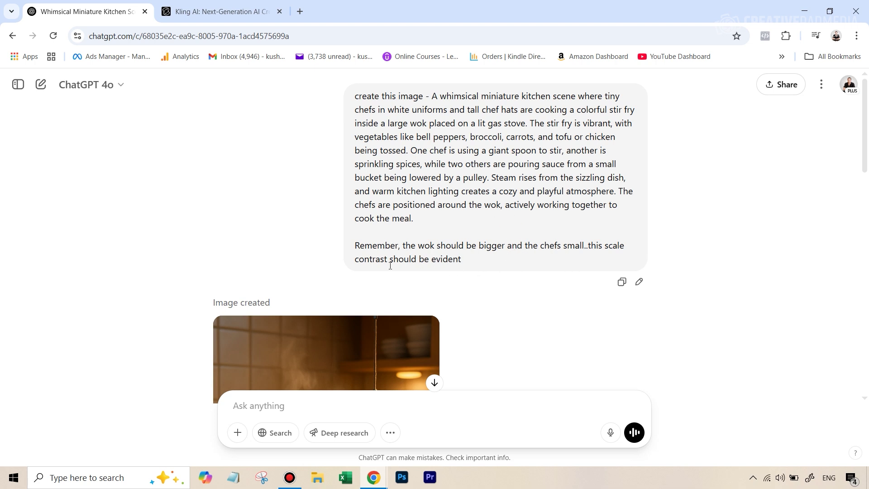
pyautogui.scroll(-4, 441, 281)
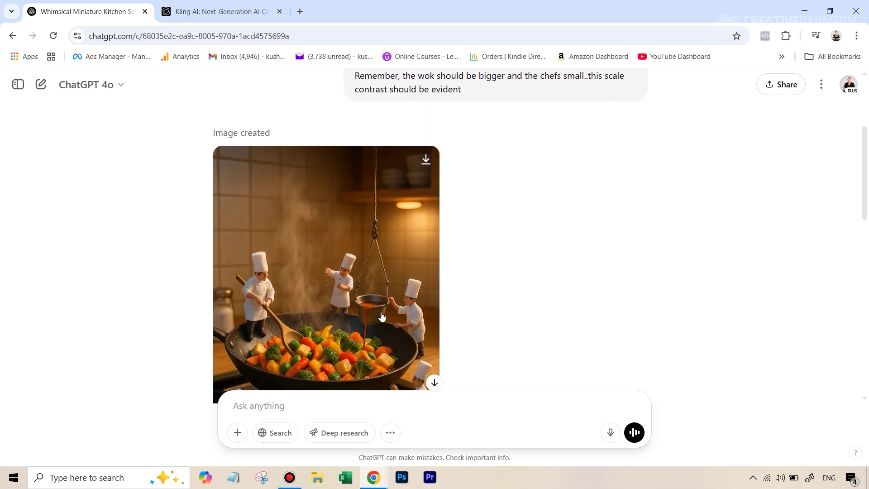
pyautogui.scroll(-3, 486, 332)
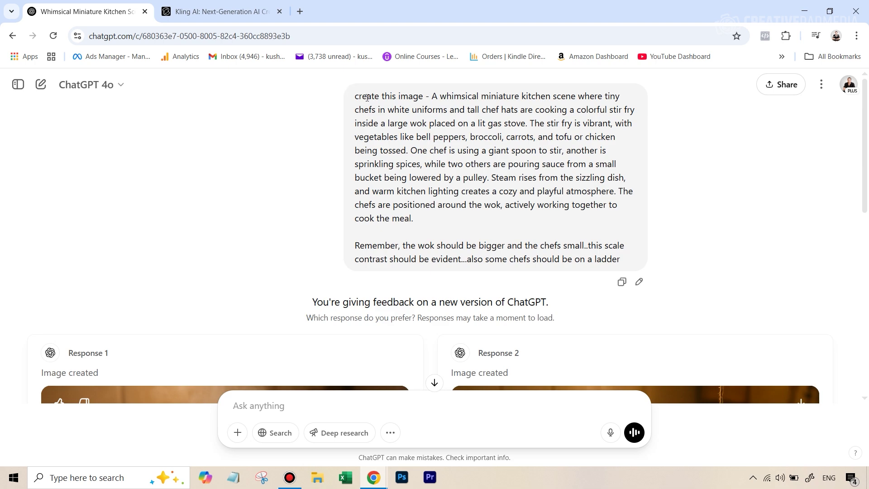
pyautogui.scroll(-6, 565, 230)
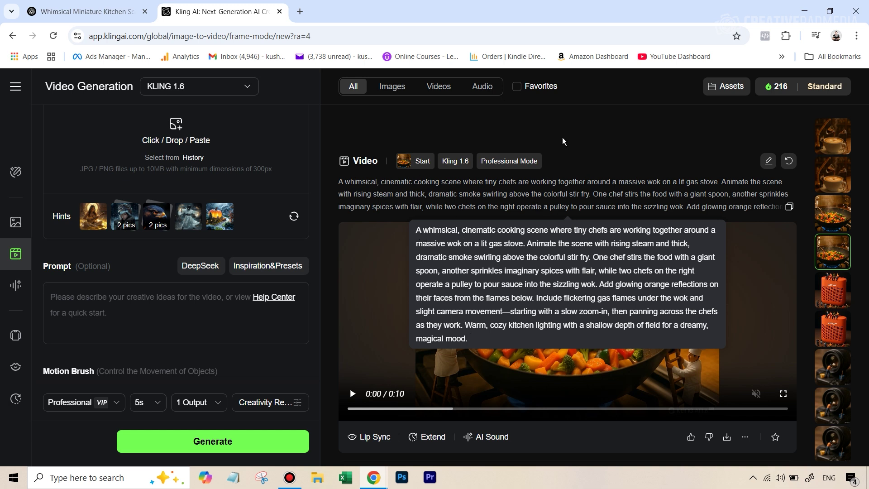
# Step: Switch to Kling AI, play the miniature chefs stir-fry video, watch it in full screen and return to the normal view
pyautogui.click(435, 317)
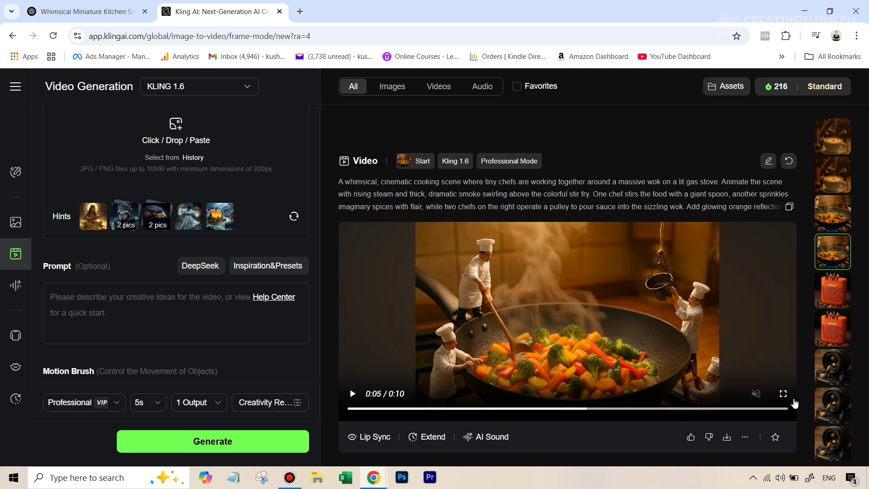
pyautogui.click(783, 393)
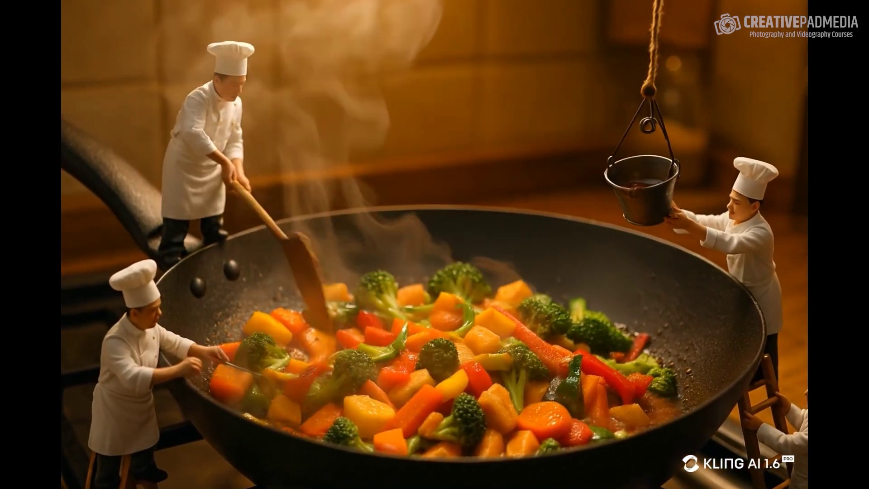
pyautogui.press('Escape')
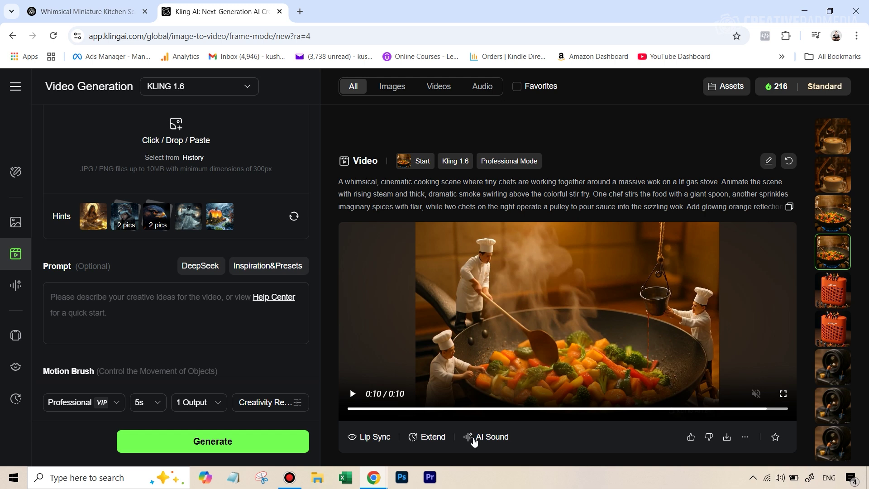
# Step: Open AI Sound for the chefs stir-fry video and review the suggested sound prompt, source video and Generate option
pyautogui.click(473, 440)
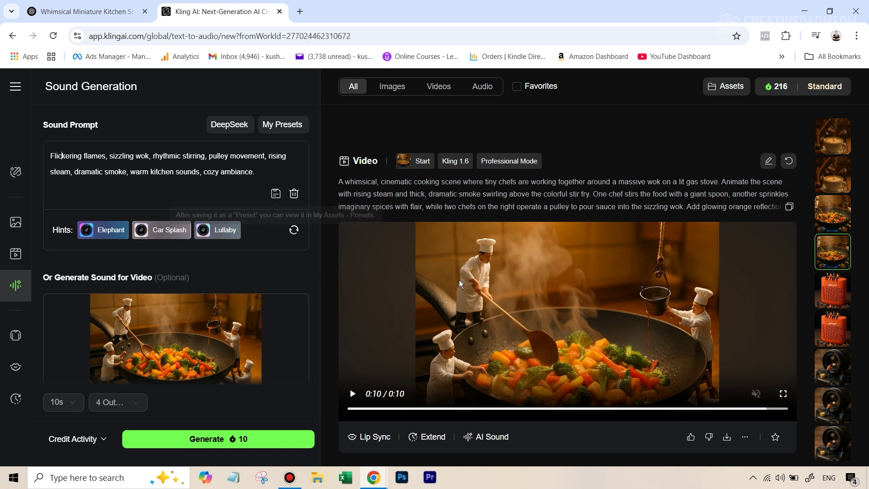
pyautogui.click(62, 156)
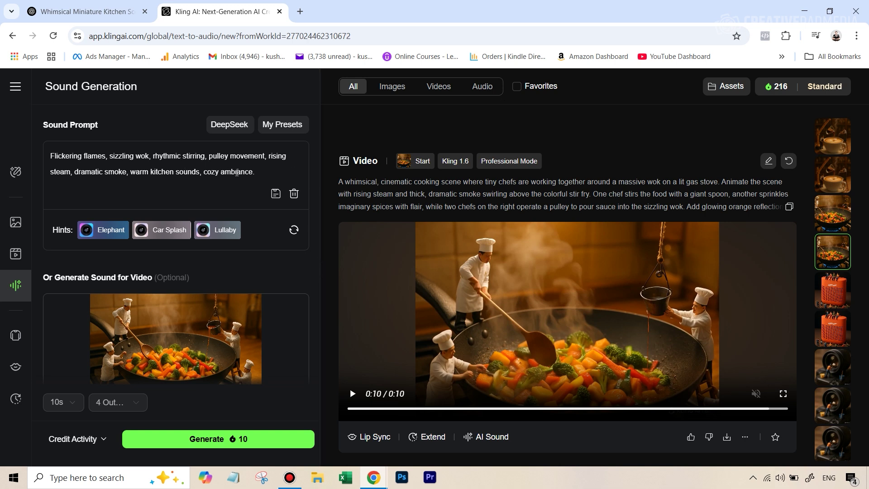
pyautogui.scroll(-2, 135, 161)
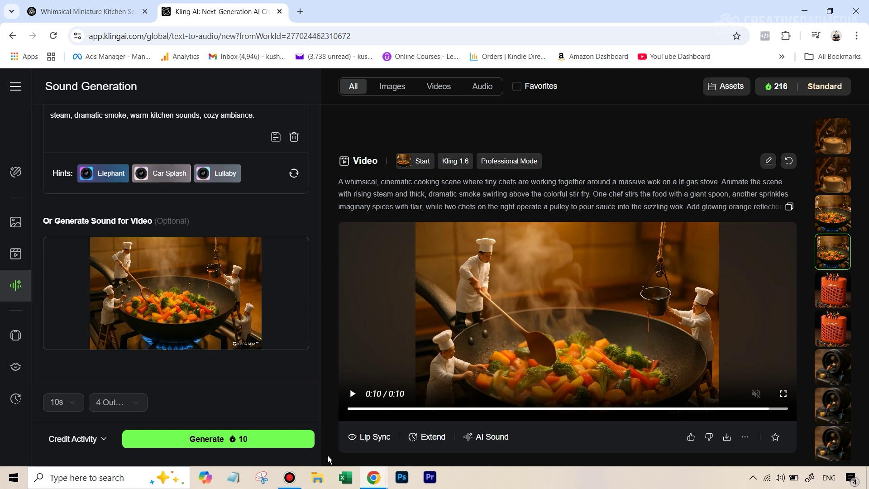
pyautogui.click(227, 440)
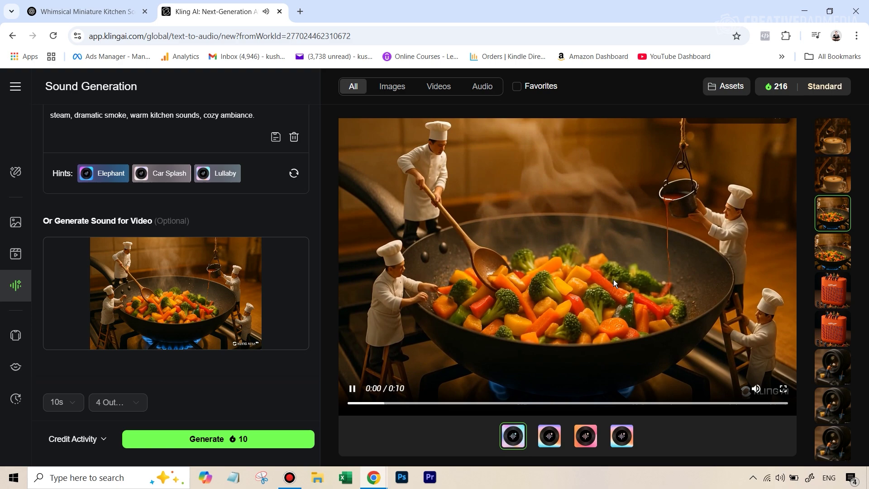
# Step: Watch the chefs video with sound in full screen, replay it from the beginning and leave full screen
pyautogui.click(784, 392)
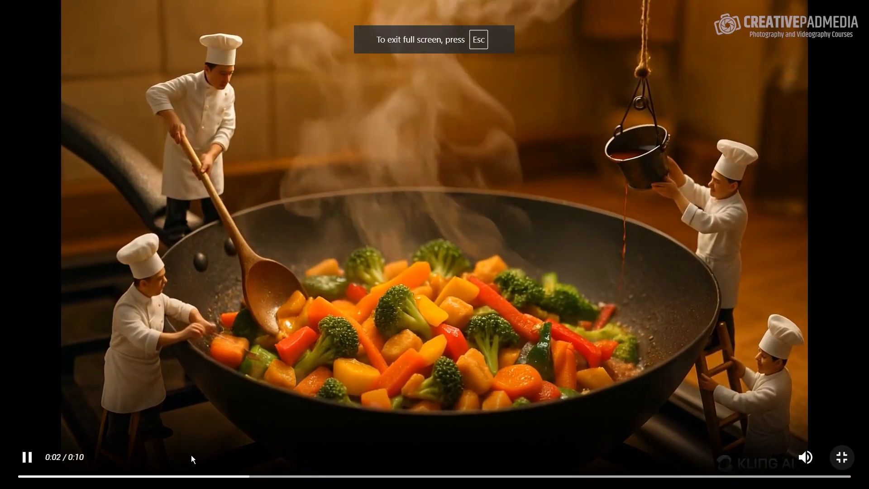
pyautogui.moveTo(112, 477); pyautogui.dragTo(2, 484)
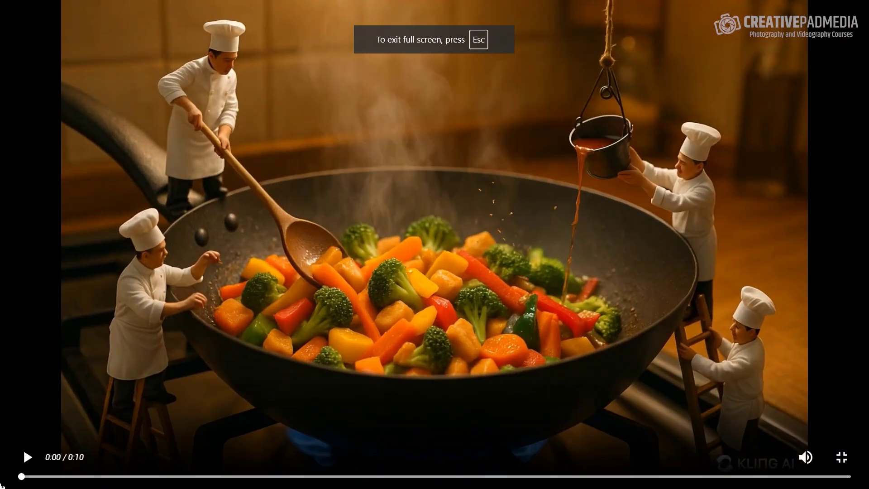
pyautogui.click(27, 456)
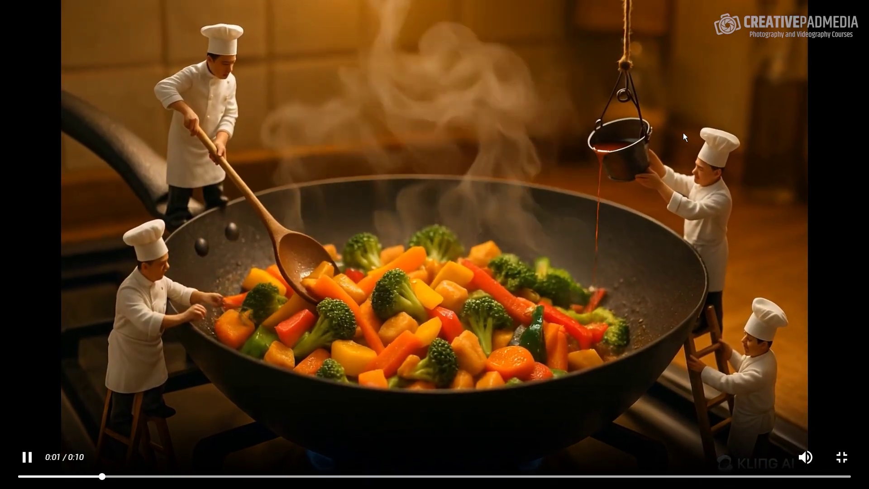
pyautogui.press('Escape')
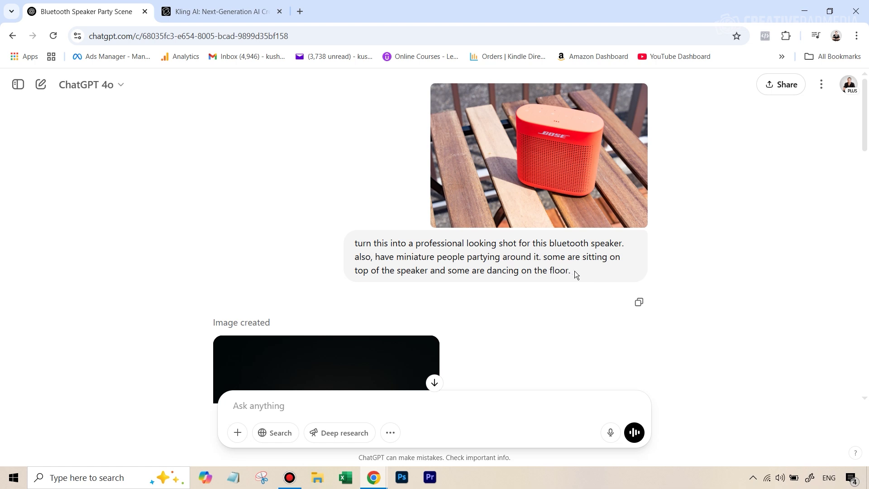
# Step: Review the Bluetooth speaker party chat in ChatGPT, comparing the generated images, the request to remove extra symbols and the Kling AI animation prompt
pyautogui.scroll(-6, 576, 267)
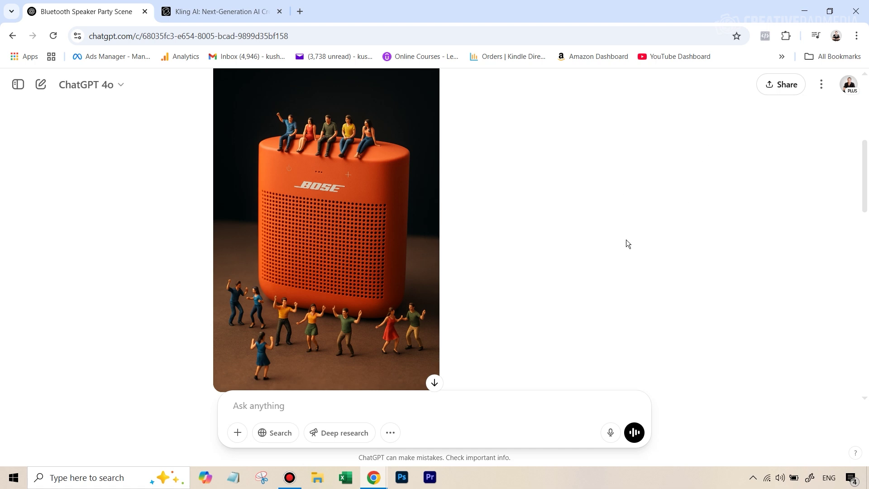
pyautogui.scroll(-2, 262, 145)
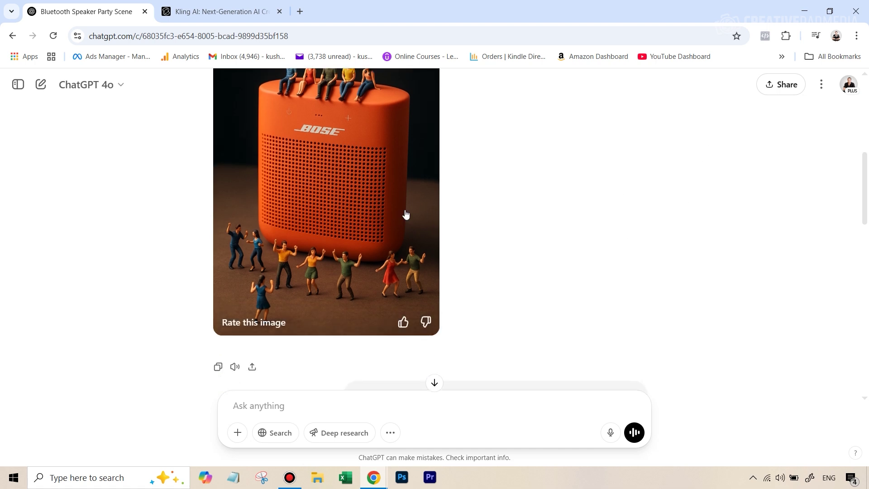
pyautogui.scroll(2, 406, 199)
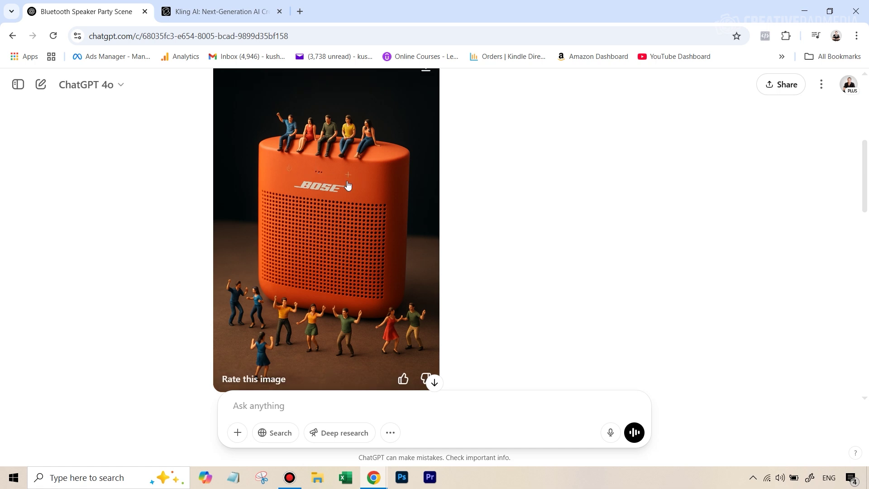
pyautogui.scroll(-5, 601, 260)
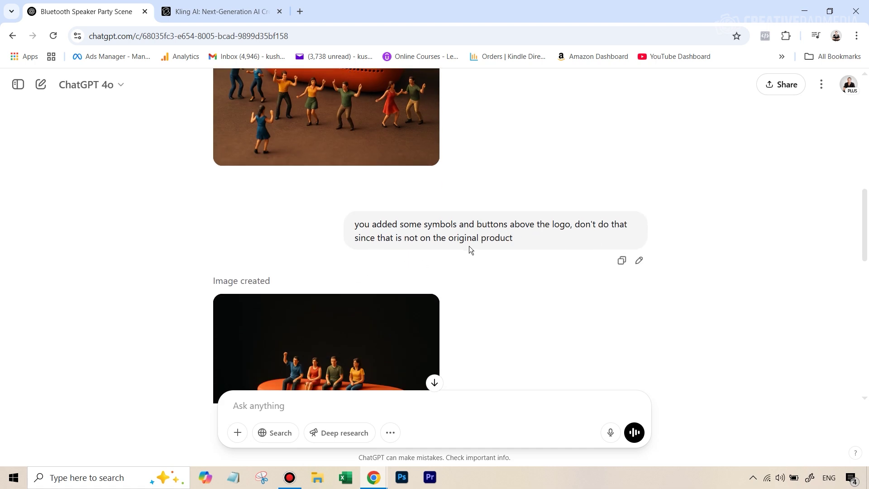
pyautogui.scroll(-6, 504, 262)
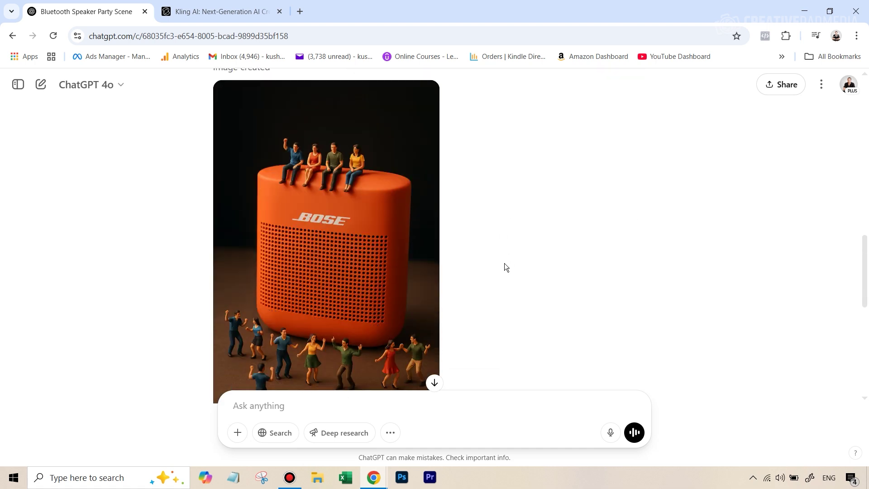
pyautogui.scroll(1, 462, 227)
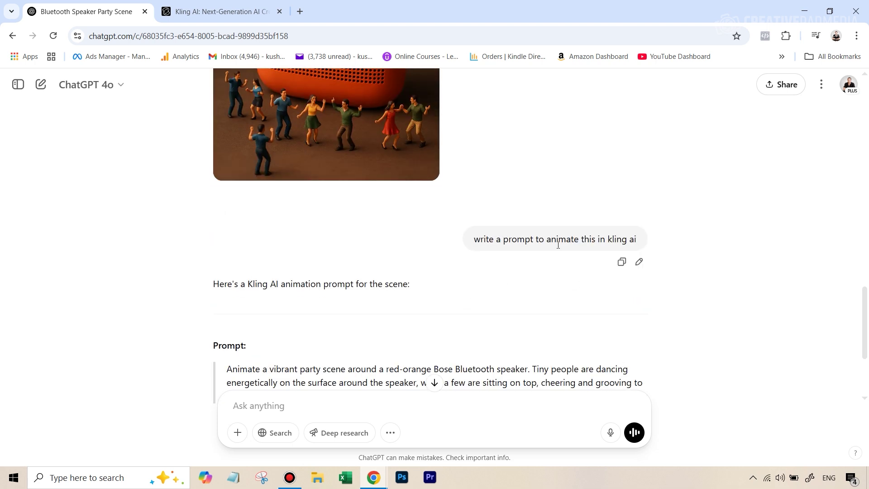
pyautogui.scroll(-3, 290, 301)
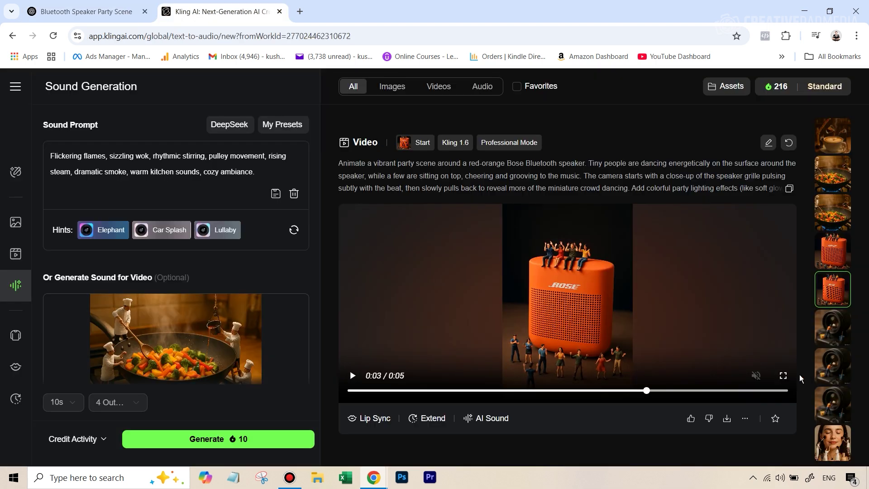
# Step: Watch the Bose speaker party video in full screen in Kling AI and preview the sound variants of its version with audio
pyautogui.click(782, 376)
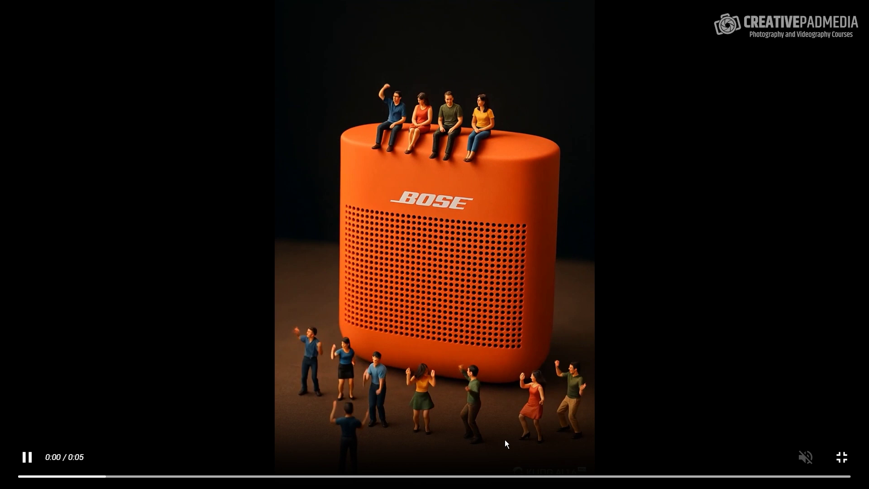
pyautogui.click(841, 457)
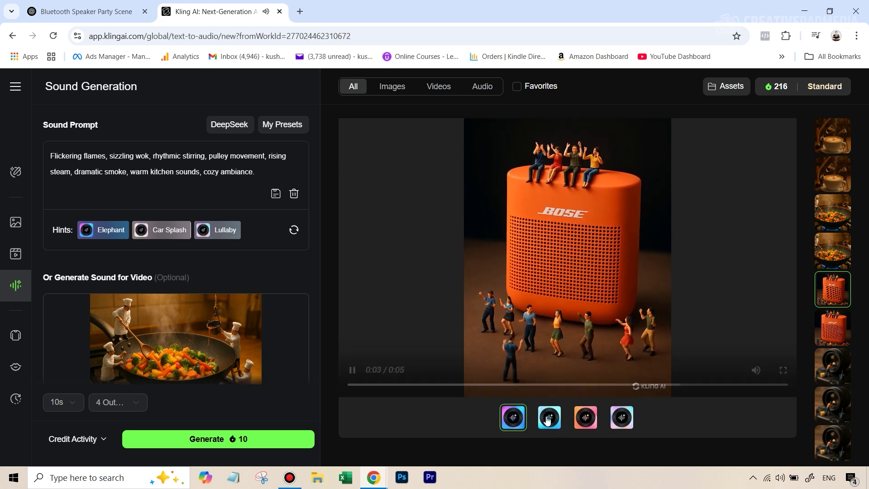
pyautogui.click(547, 419)
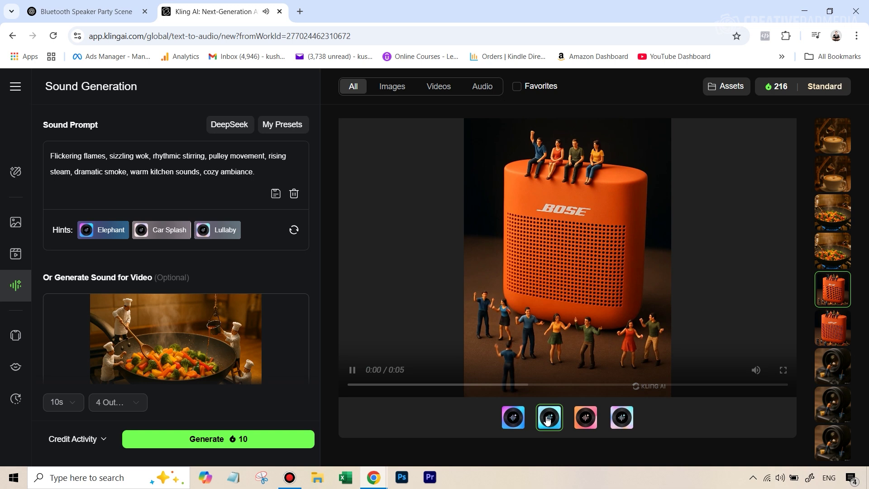
pyautogui.click(588, 423)
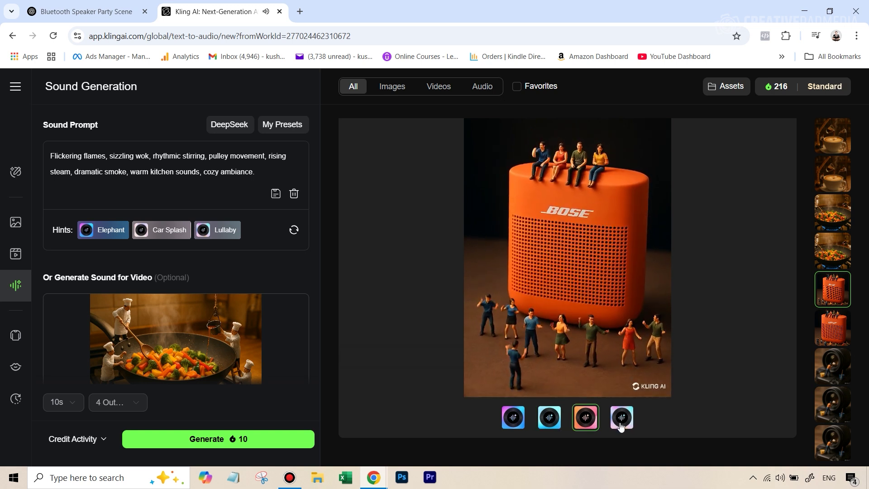
pyautogui.click(622, 425)
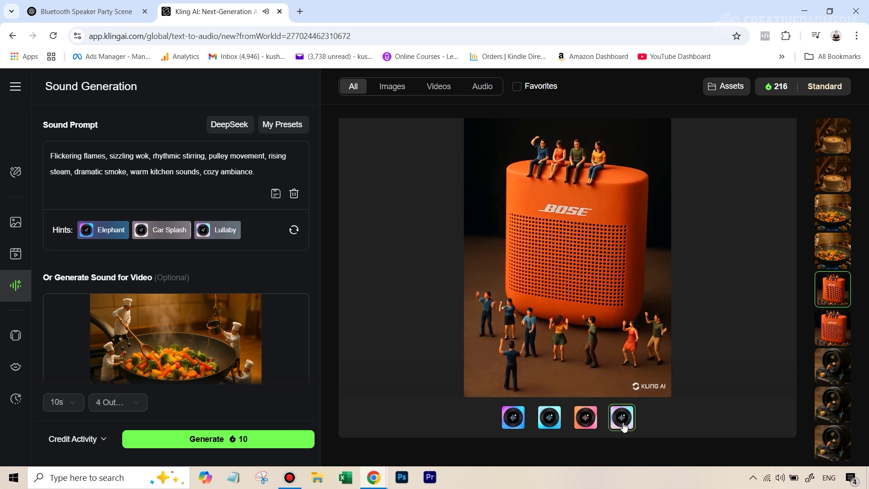
pyautogui.click(355, 374)
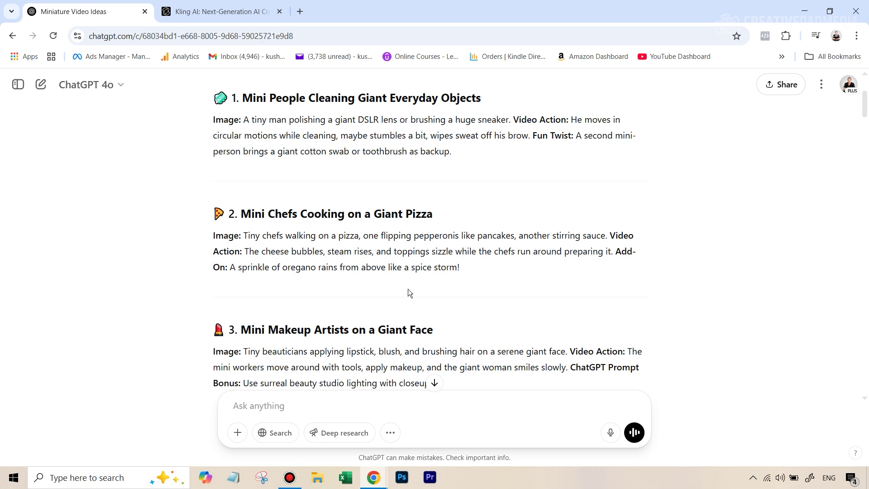
# Step: Review the Miniature Video Ideas chat in ChatGPT, from the list of concepts through the wok prompts and images to the camera lens cleaning image
pyautogui.scroll(-5, 400, 279)
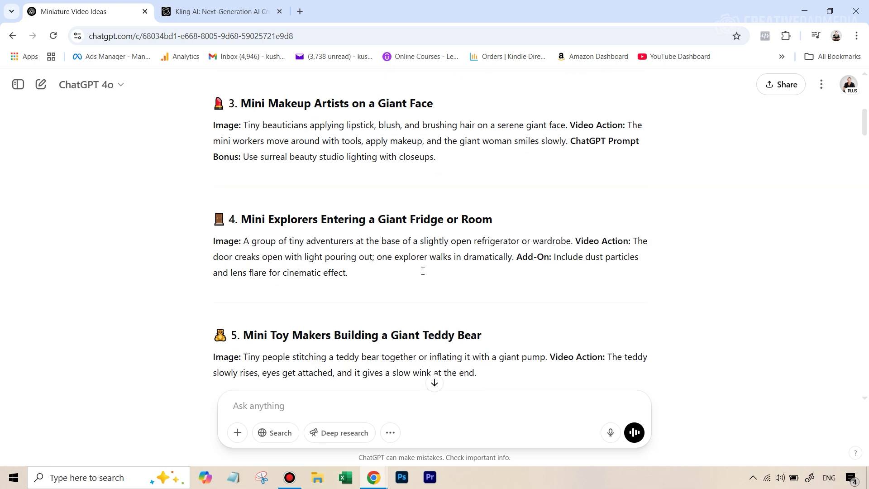
pyautogui.scroll(2, 440, 256)
pyautogui.scroll(-5, 425, 244)
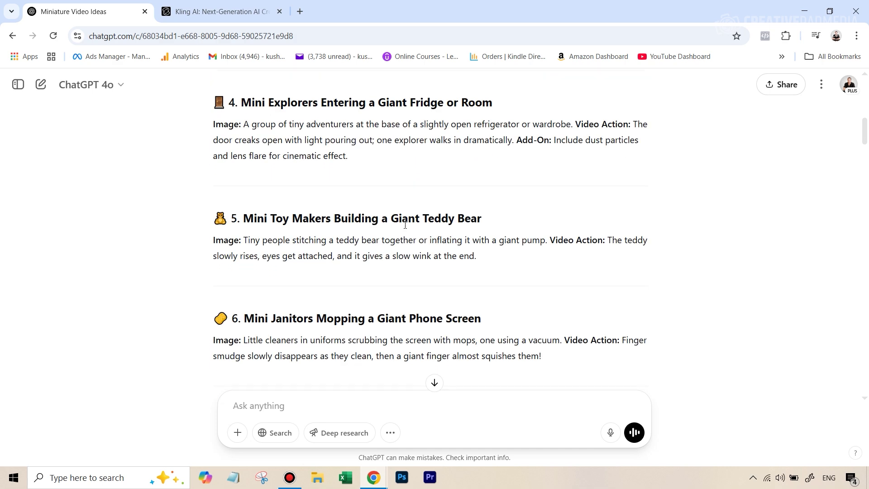
pyautogui.scroll(6, 405, 225)
pyautogui.scroll(5, 405, 225)
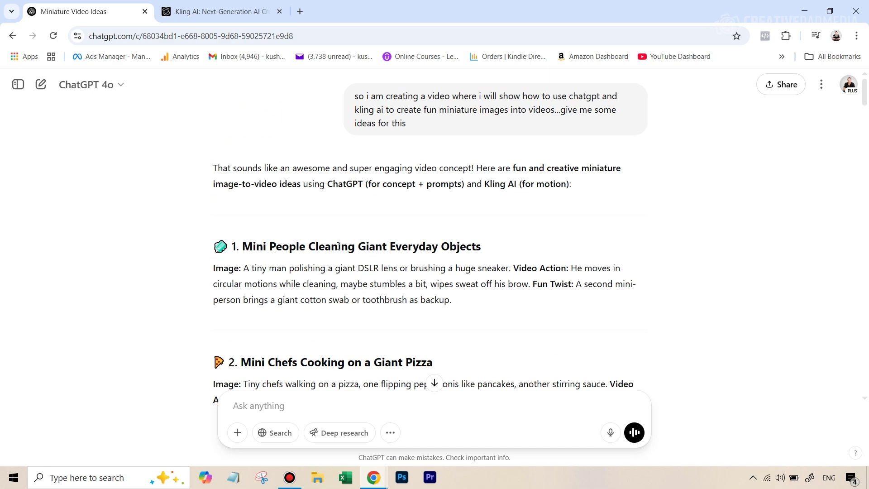
pyautogui.scroll(-3, 384, 208)
pyautogui.scroll(-20, 577, 234)
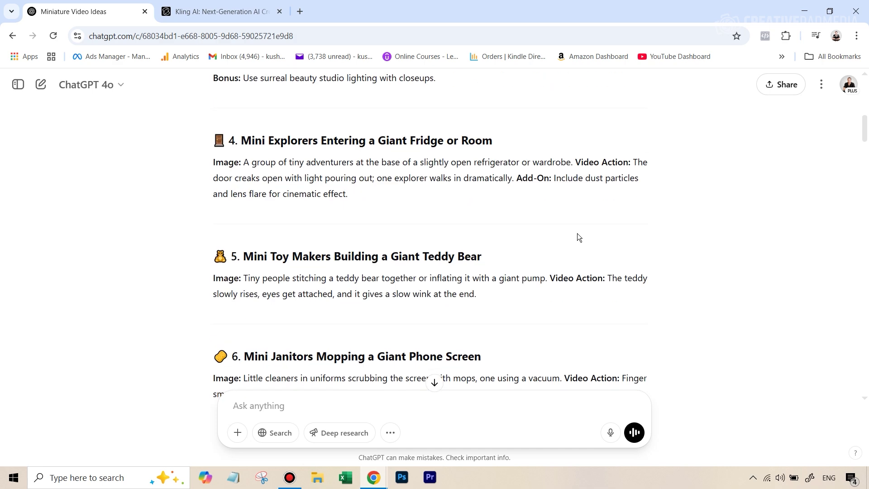
pyautogui.scroll(-3, 577, 233)
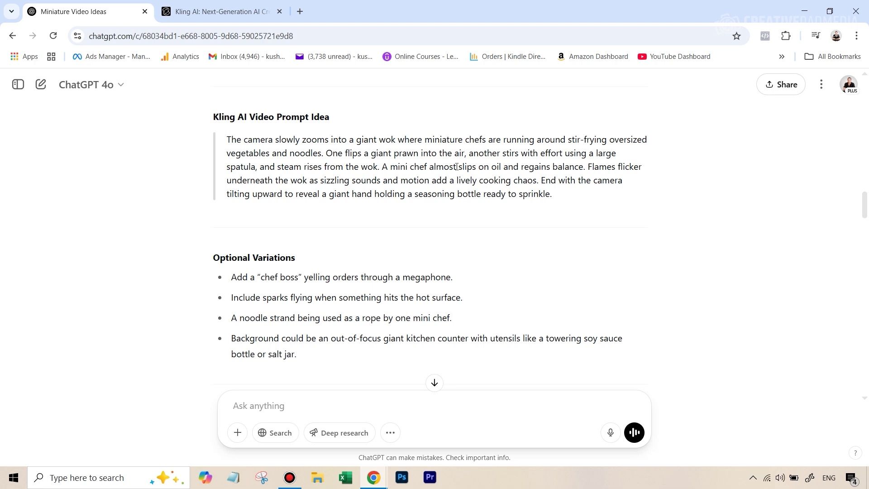
pyautogui.scroll(-7, 457, 203)
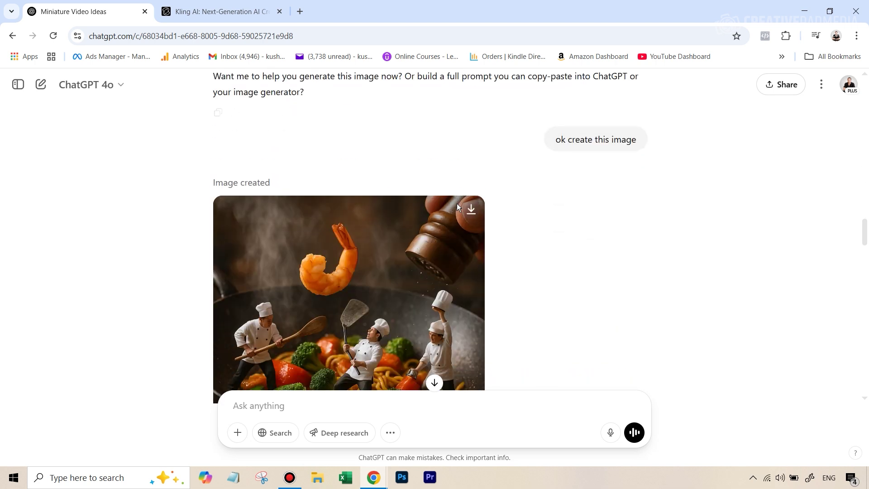
pyautogui.scroll(-12, 457, 202)
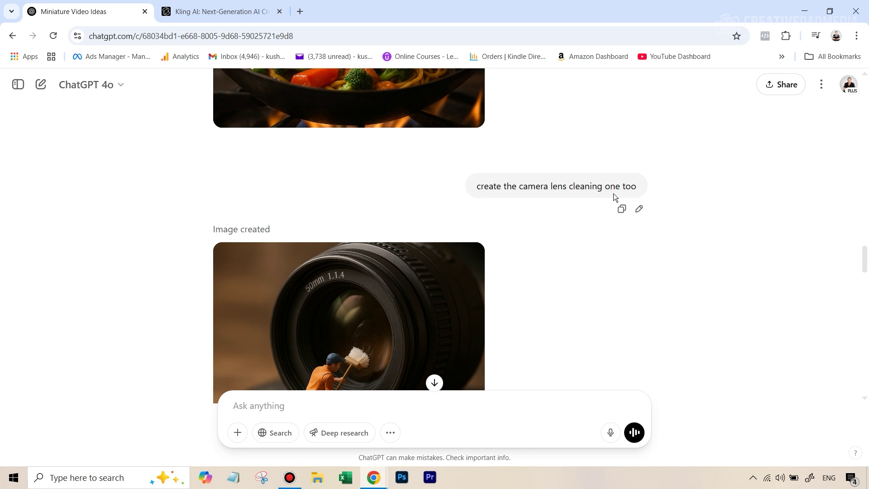
# Step: View the camera lens cleaning image, then compare its video versions and prompts in Kling AI, including full-screen playback
pyautogui.scroll(-4, 636, 272)
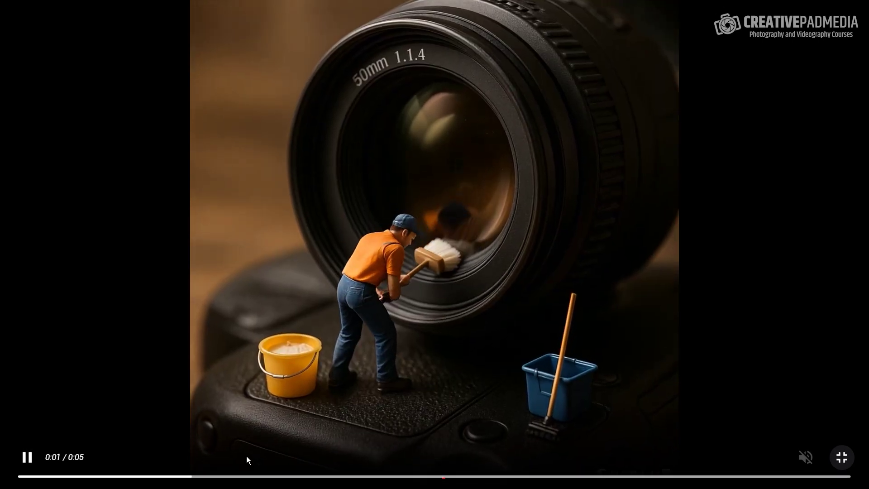
pyautogui.click(840, 458)
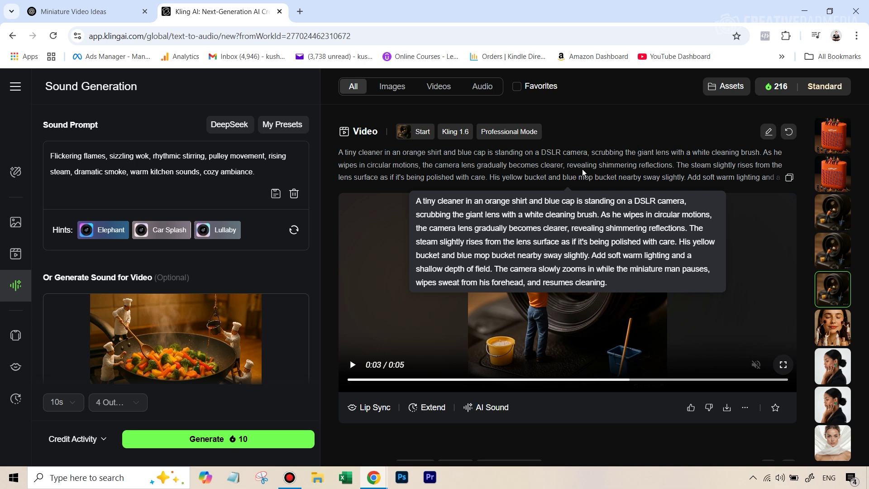
pyautogui.click(724, 246)
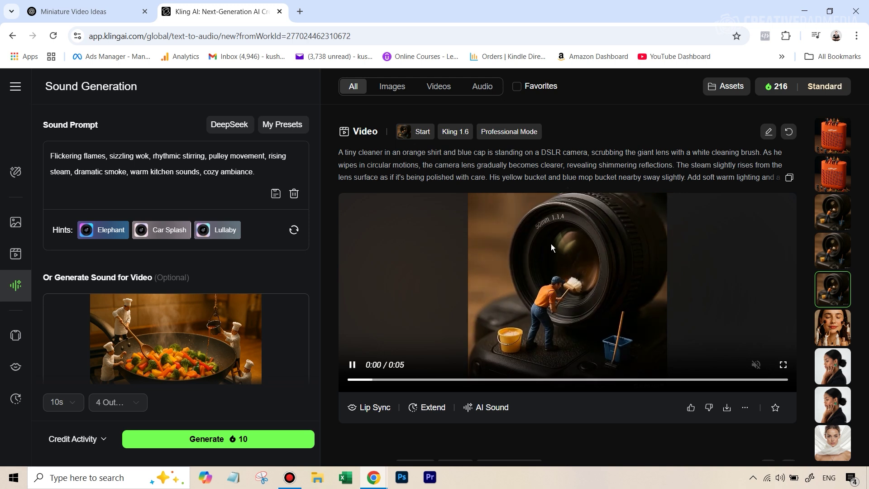
pyautogui.scroll(-5, 566, 227)
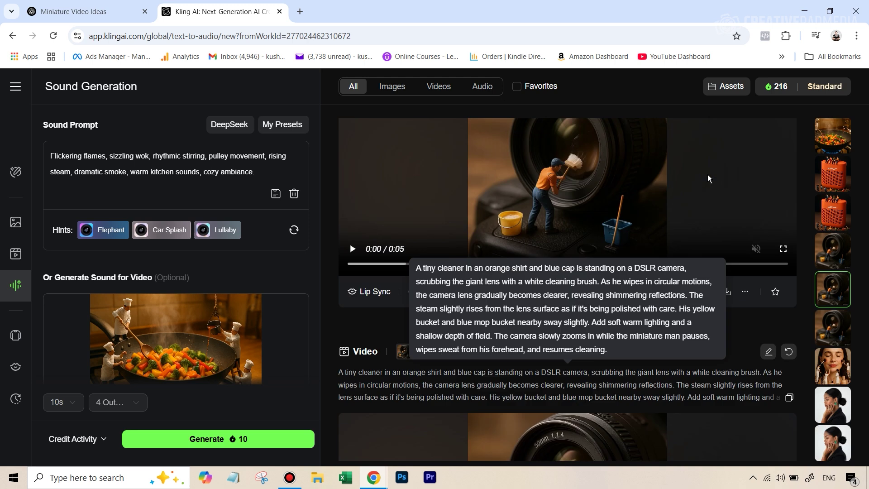
pyautogui.scroll(5, 658, 213)
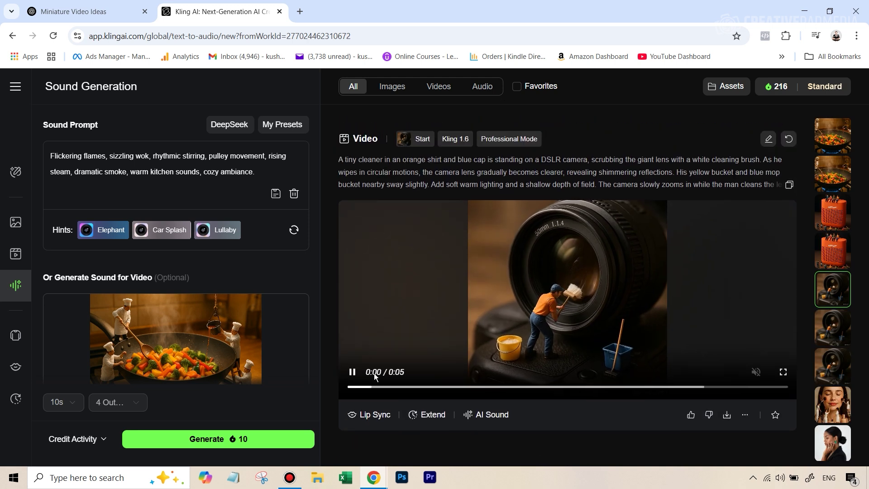
pyautogui.click(353, 372)
pyautogui.click(784, 375)
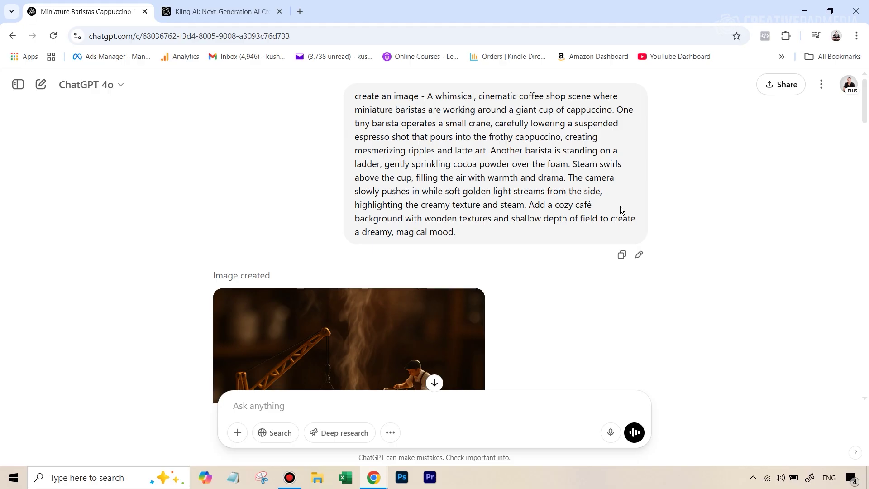
# Step: Review the image prompt and the first generated image in the Miniature Baristas Cappuccino chat in ChatGPT
pyautogui.scroll(-4, 620, 207)
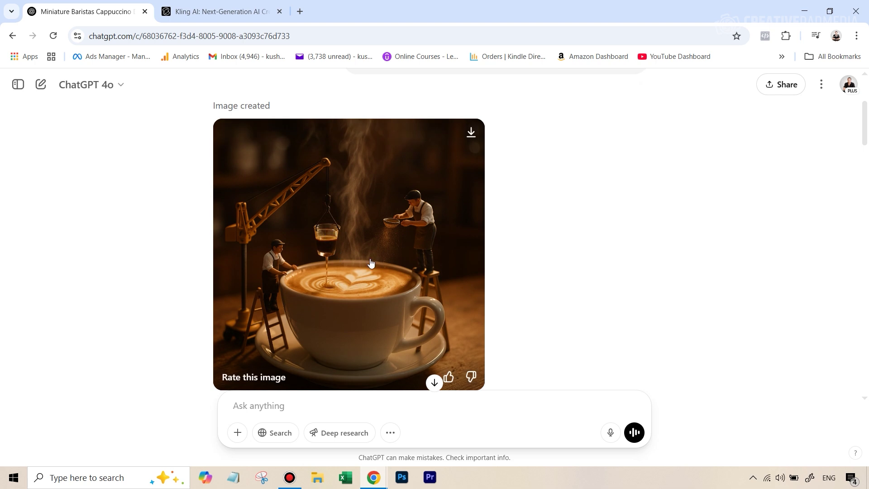
pyautogui.scroll(4, 733, 288)
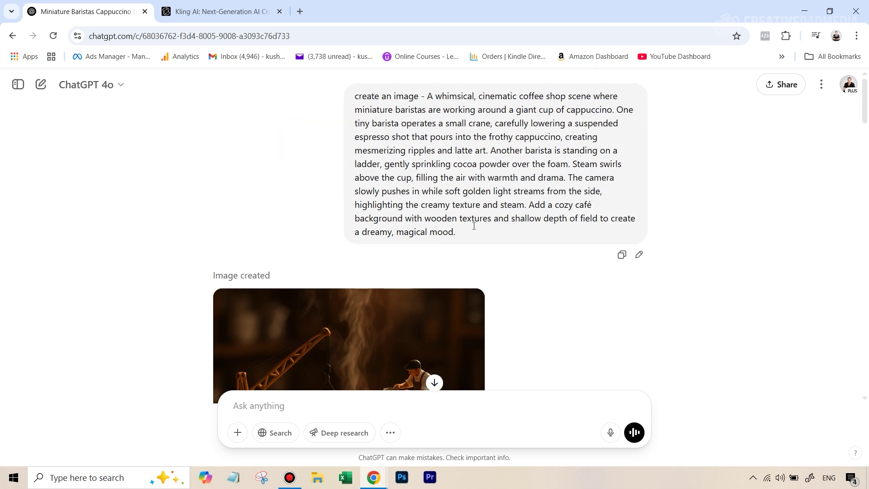
pyautogui.moveTo(429, 101); pyautogui.dragTo(490, 229)
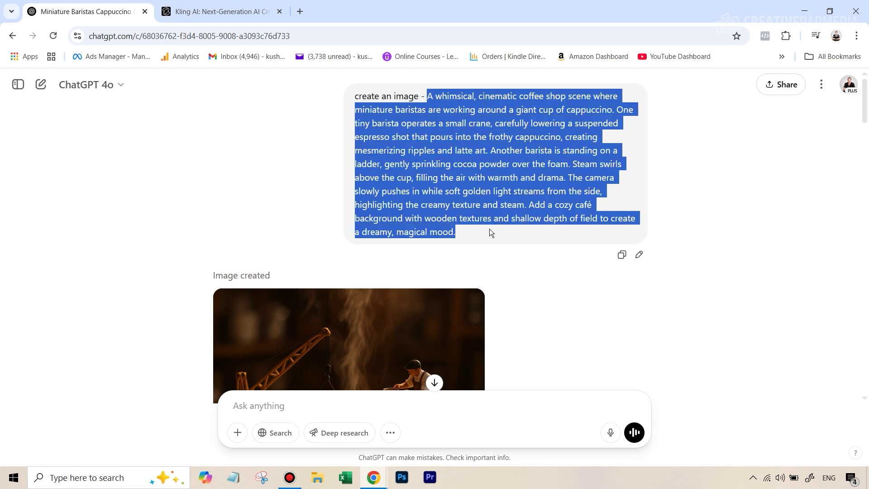
pyautogui.scroll(-4, 688, 305)
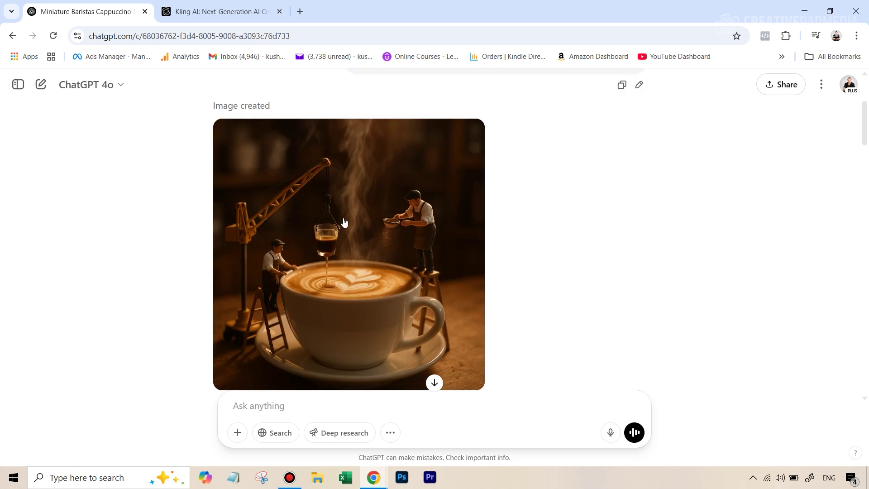
pyautogui.moveTo(397, 260)
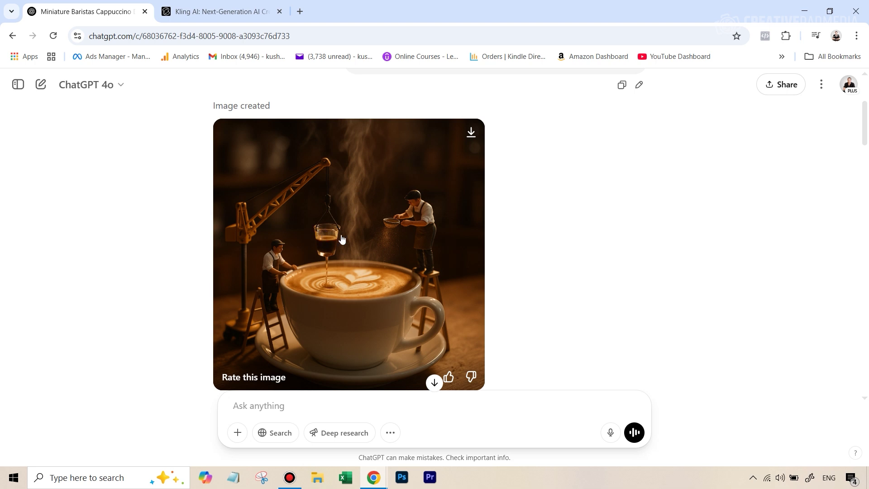
# Step: Examine the follow-up requests for a bigger crane and a bigger, tilted espresso cup, together with the corrected cappuccino images
pyautogui.scroll(-4, 435, 310)
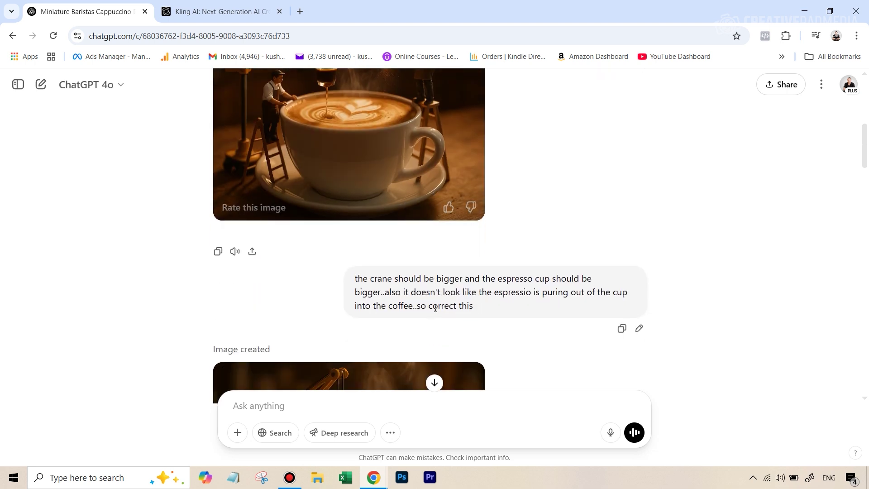
pyautogui.scroll(-1, 435, 308)
pyautogui.scroll(-2, 379, 222)
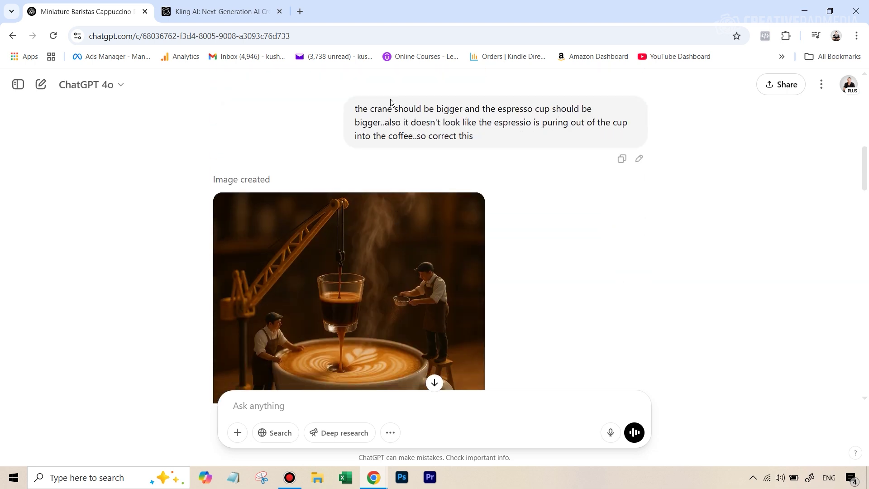
pyautogui.moveTo(330, 208)
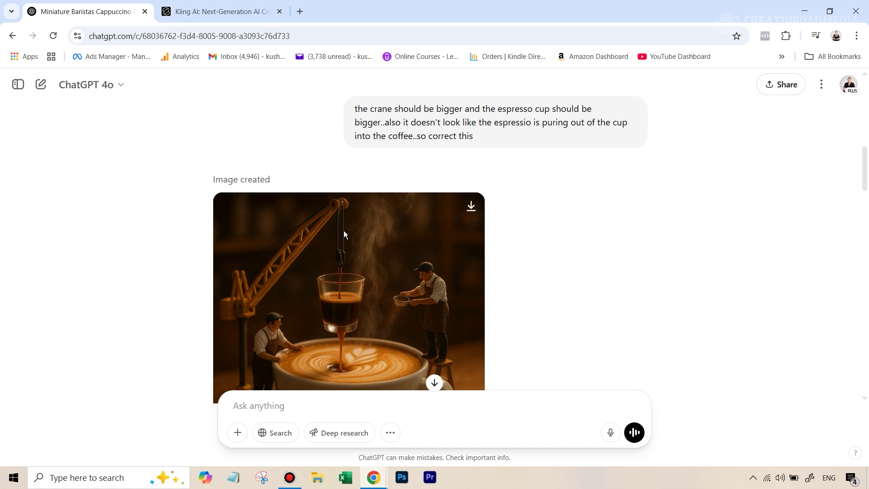
pyautogui.scroll(-2, 400, 269)
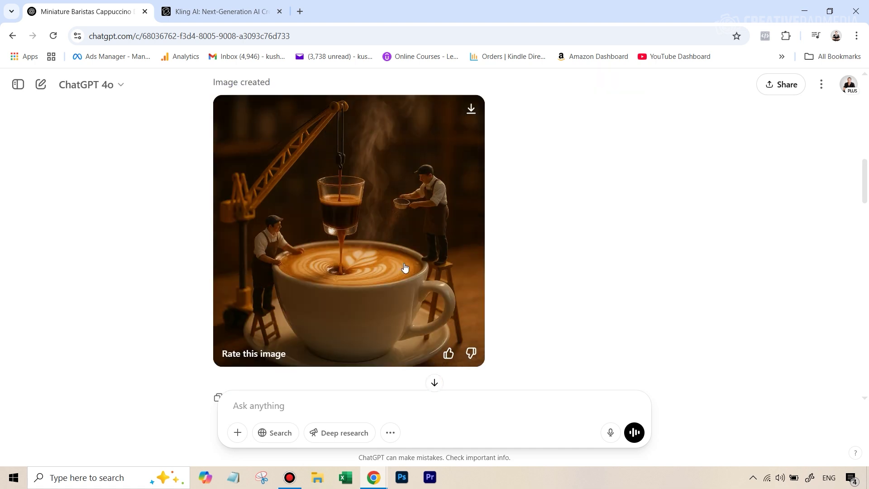
pyautogui.scroll(-4, 364, 216)
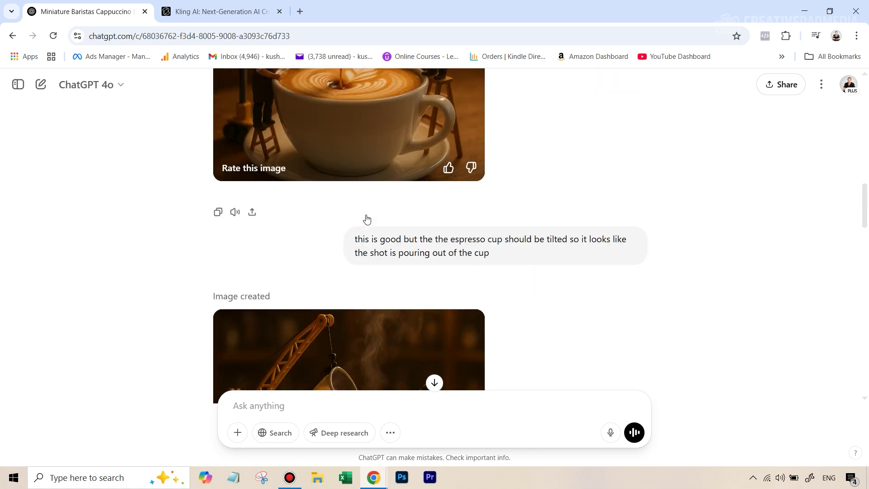
pyautogui.scroll(-1, 341, 322)
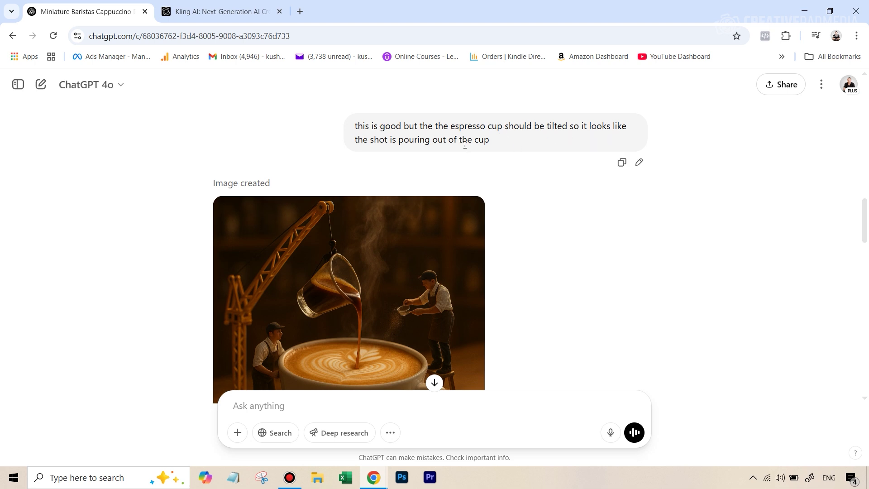
pyautogui.scroll(-3, 496, 164)
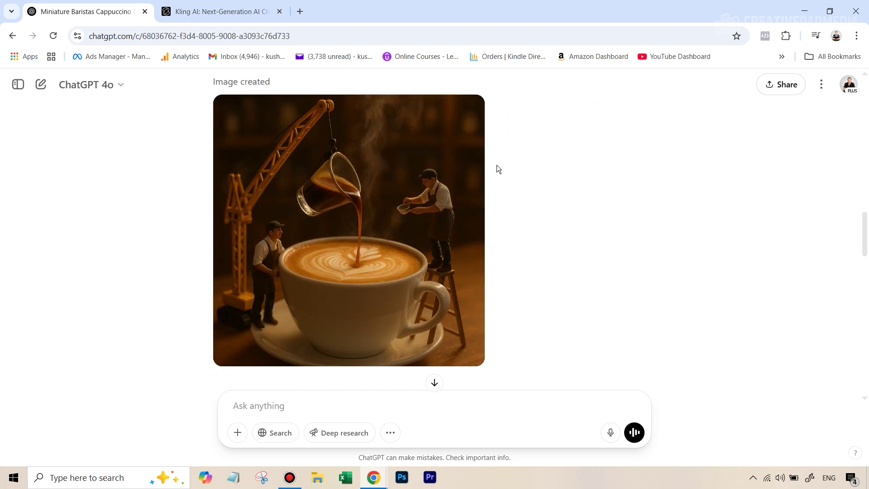
pyautogui.scroll(1, 357, 139)
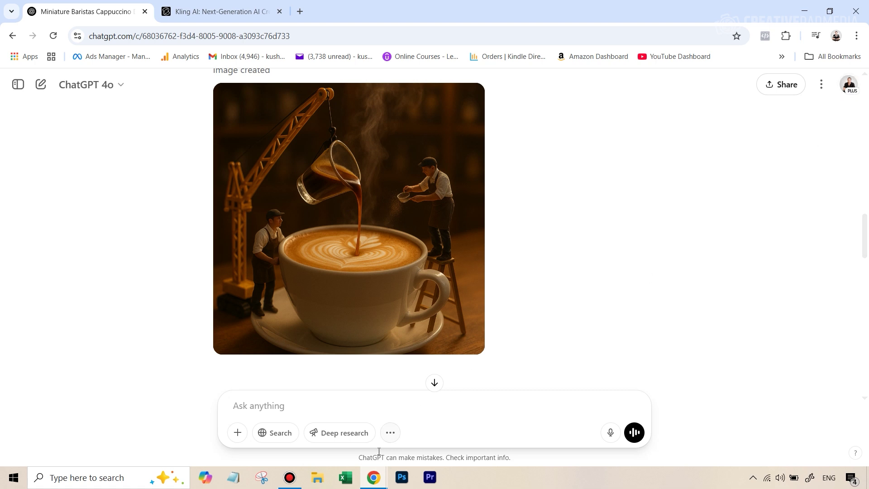
# Step: Switch to the incognito ChatGPT window and review the image generated there from the same cappuccino prompt
pyautogui.moveTo(373, 478)
pyautogui.click(431, 416)
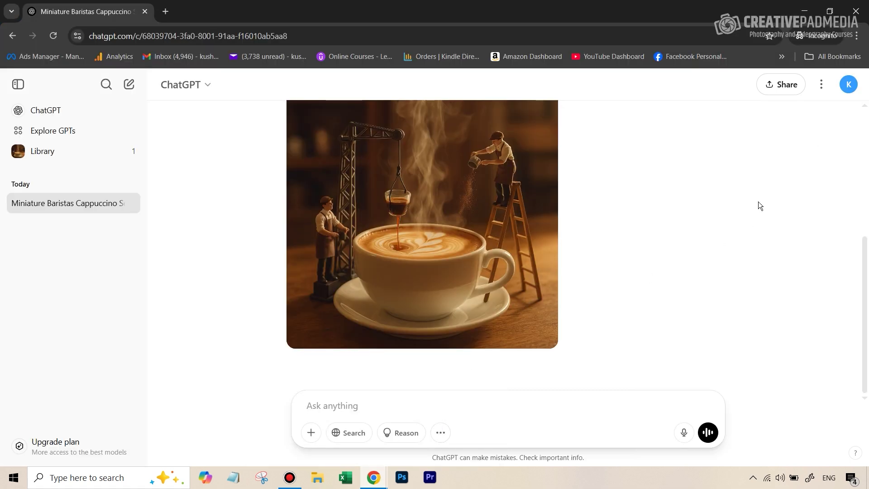
pyautogui.scroll(5, 611, 151)
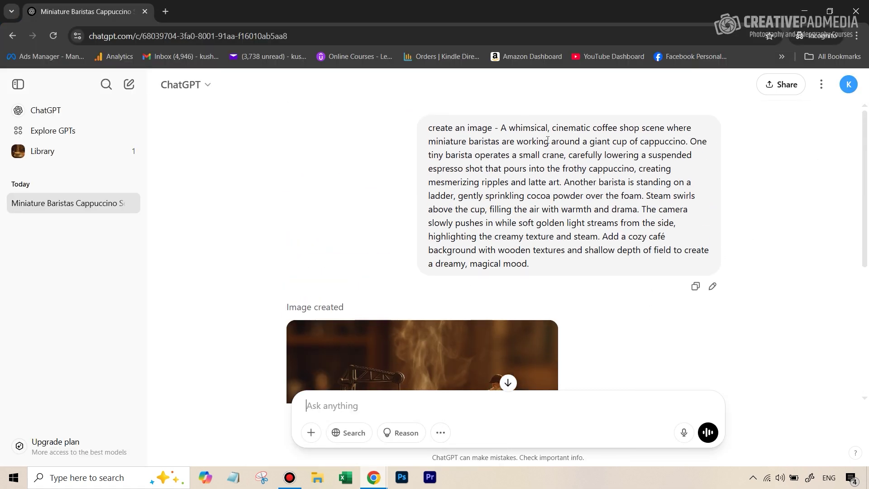
pyautogui.scroll(-5, 563, 165)
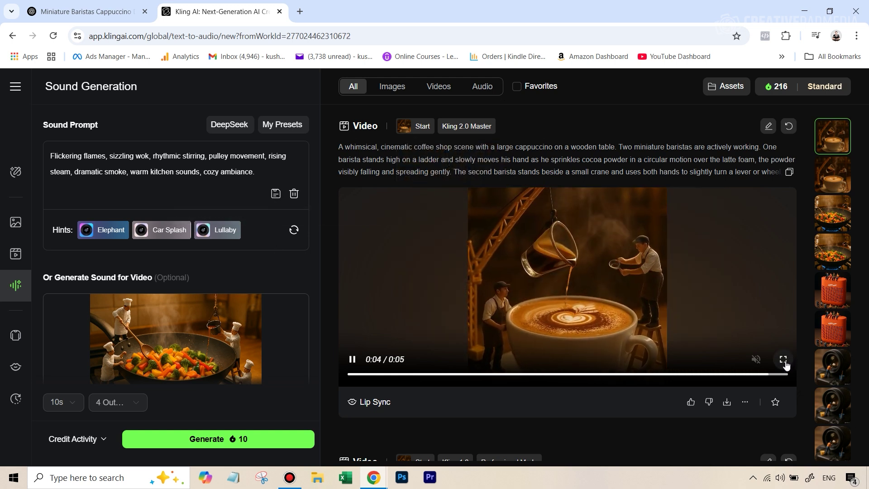
# Step: Watch the Kling 2.0 Master version of the cappuccino baristas video in full screen in Kling AI
pyautogui.click(783, 360)
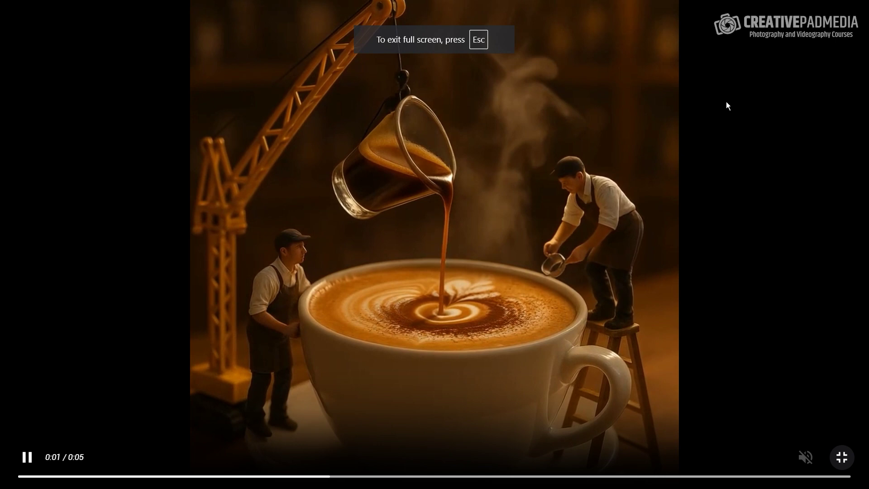